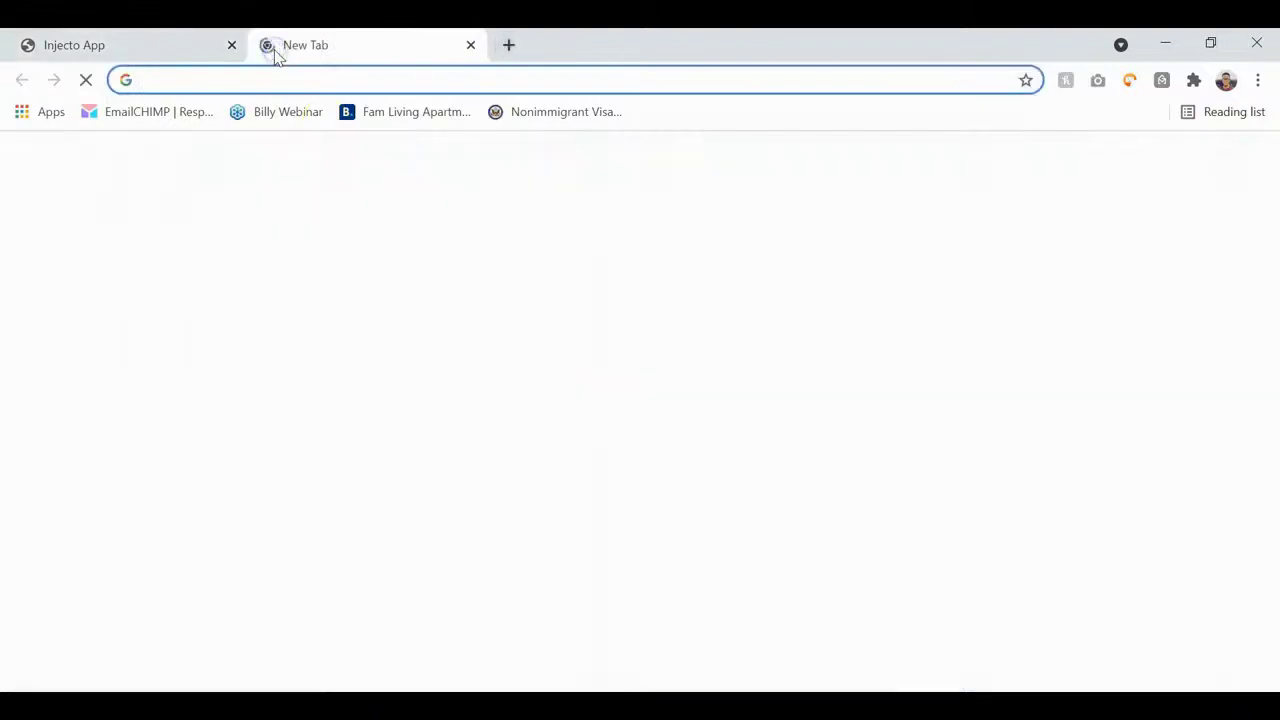
Step: Open twitch.tv in the new browser tab and pause the featured live stream
{"action": "key", "text": "BackSpace"}
{"action": "key", "text": "BackSpace"}
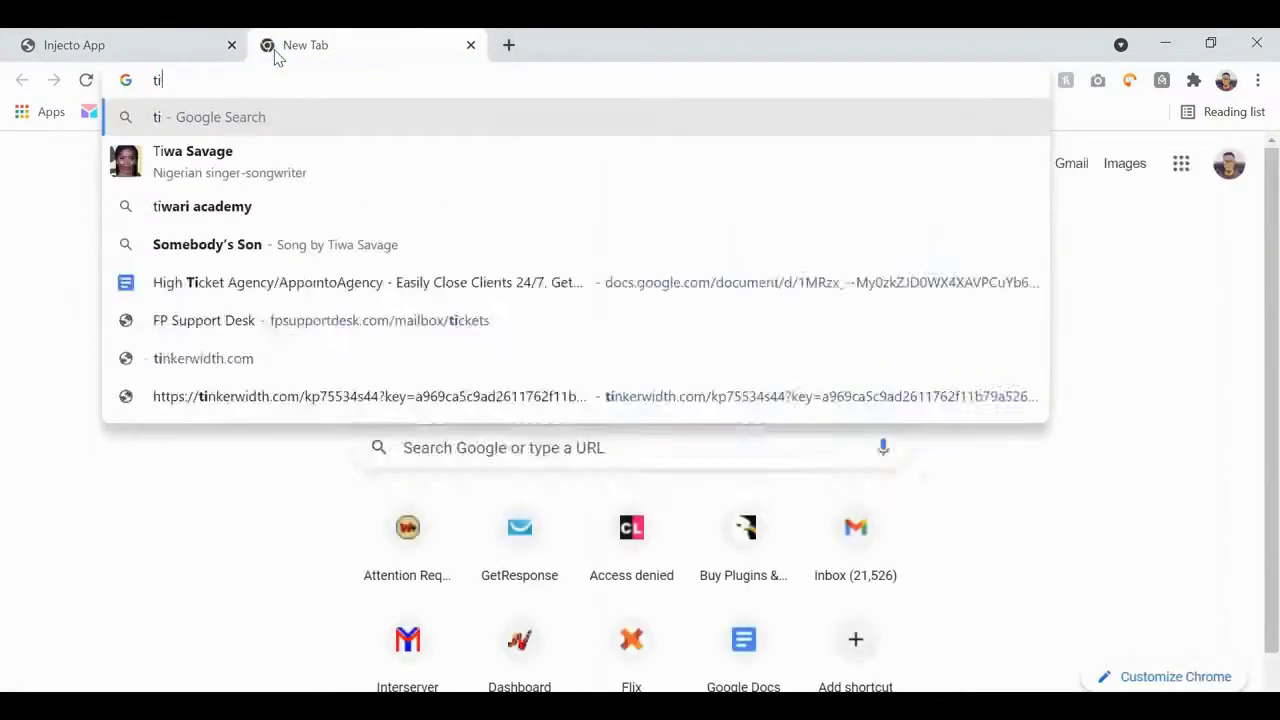
{"action": "type", "text": "q"}
{"action": "key", "text": "BackSpace"}
{"action": "type", "text": "w"}
{"action": "key", "text": "Return"}
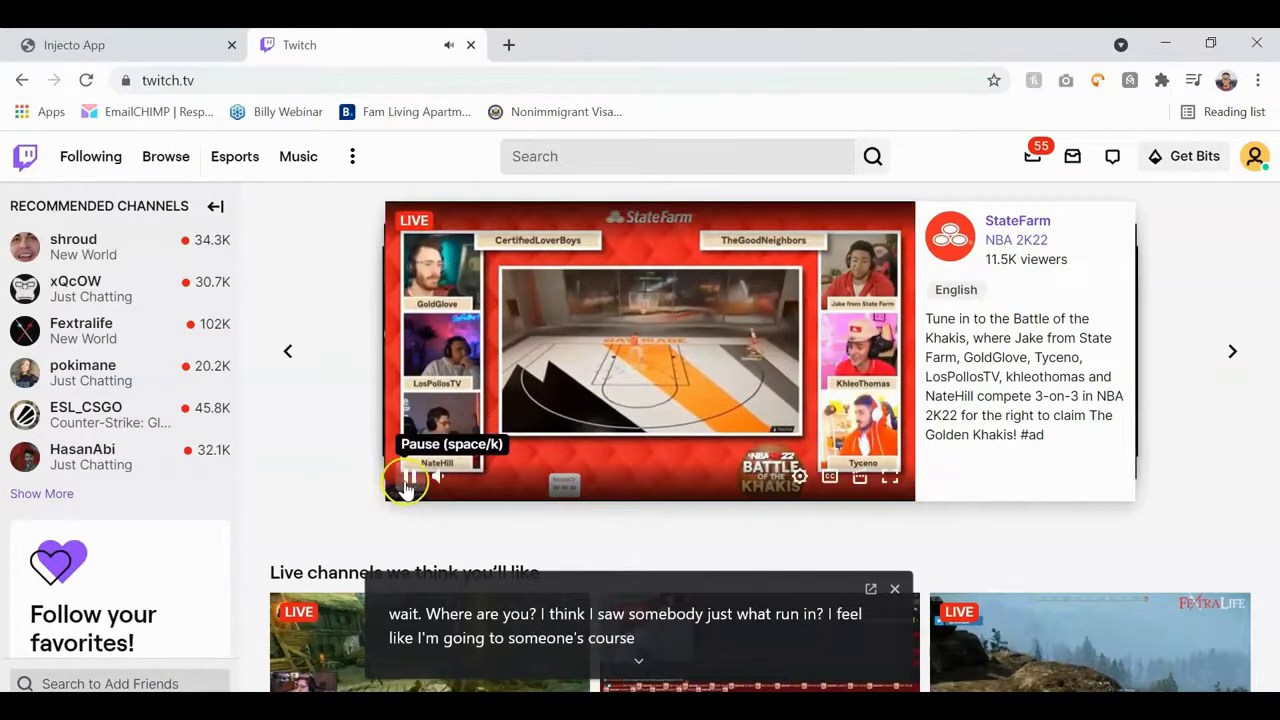
{"action": "left_click", "coordinate": [405, 480]}
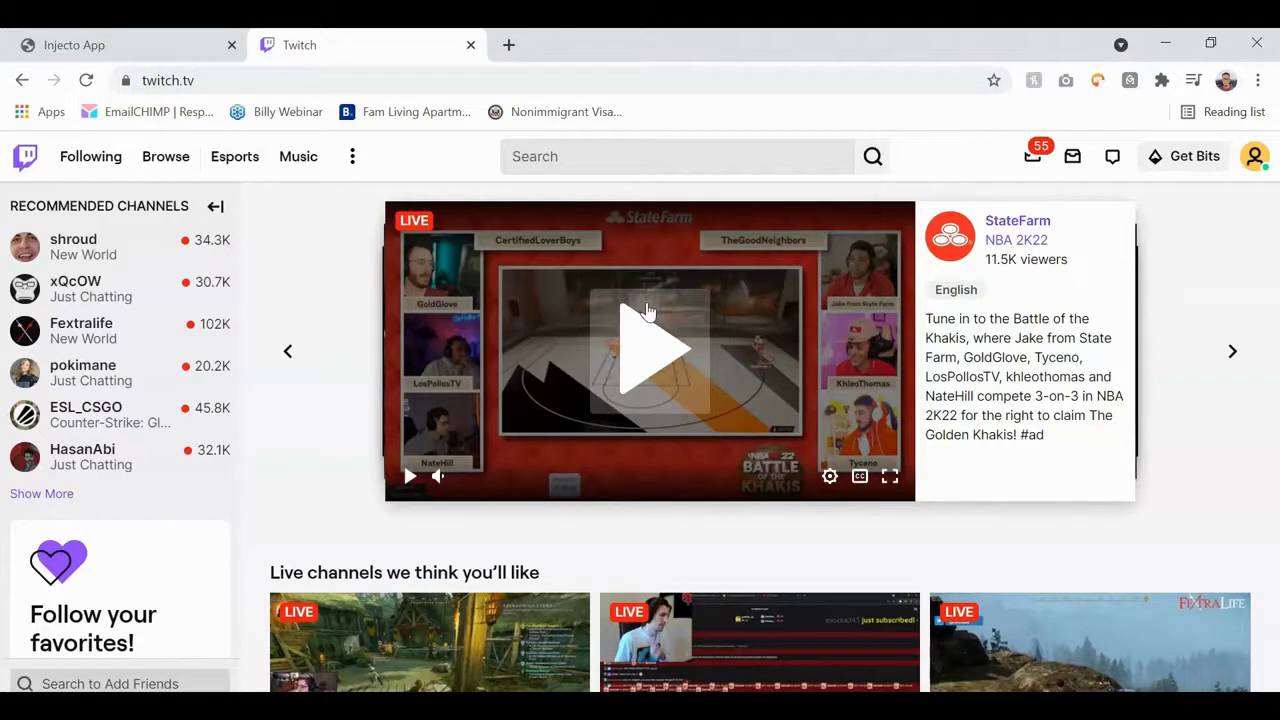
Step: Return to the Injecto user settings and replace the autofilled e-mail in Twitch Username with the account's Twitch username
{"action": "left_click", "coordinate": [98, 46]}
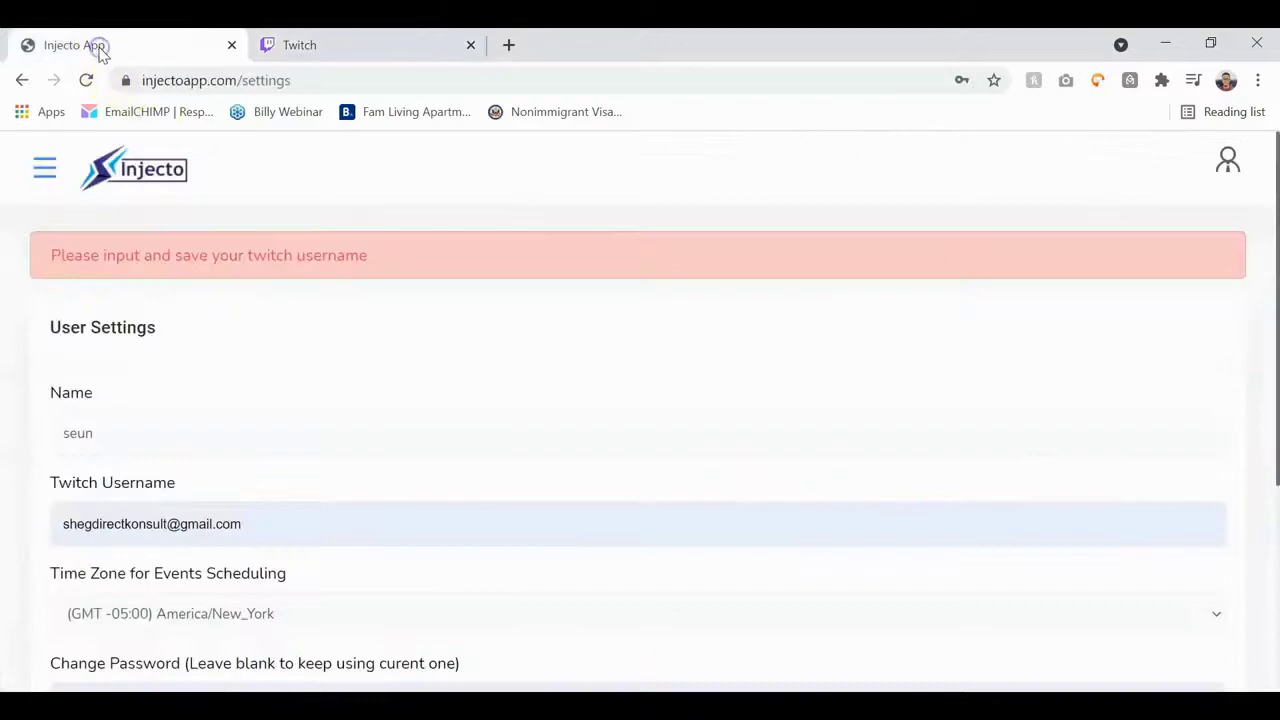
{"action": "left_click", "coordinate": [146, 443]}
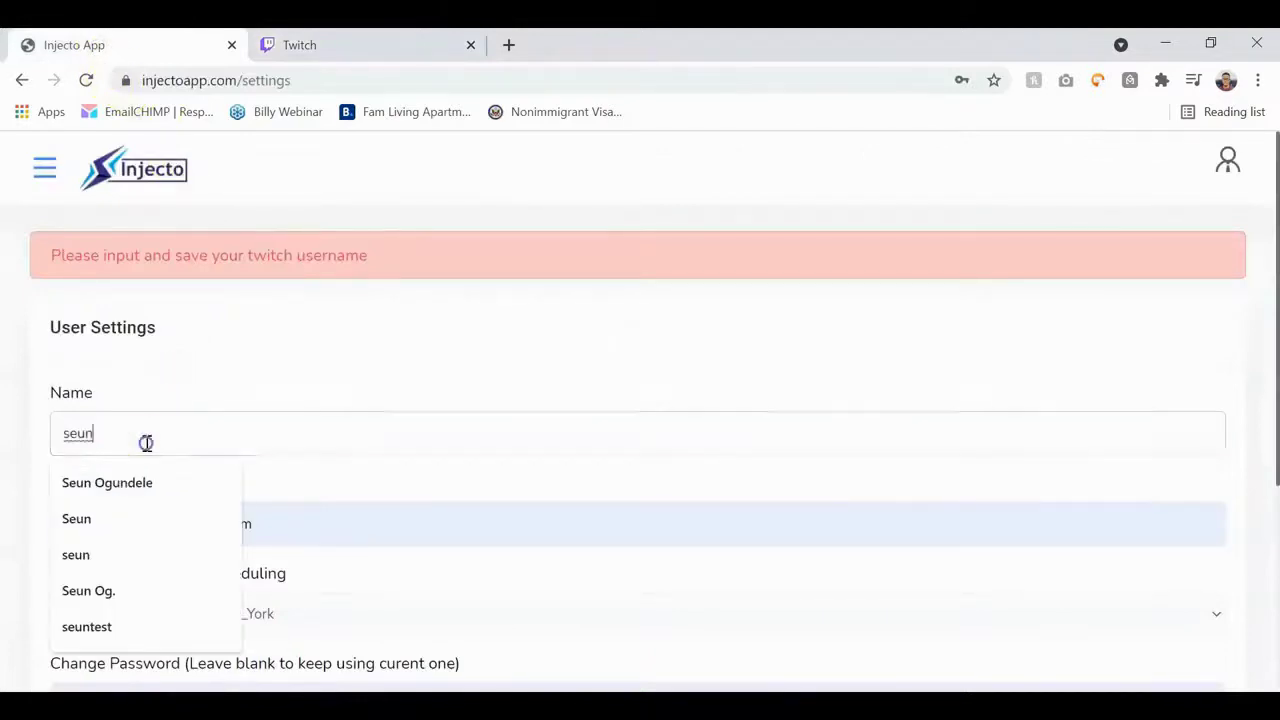
{"action": "left_click", "coordinate": [209, 400]}
{"action": "scroll", "coordinate": [209, 400], "scroll_direction": "down", "scroll_amount": 1}
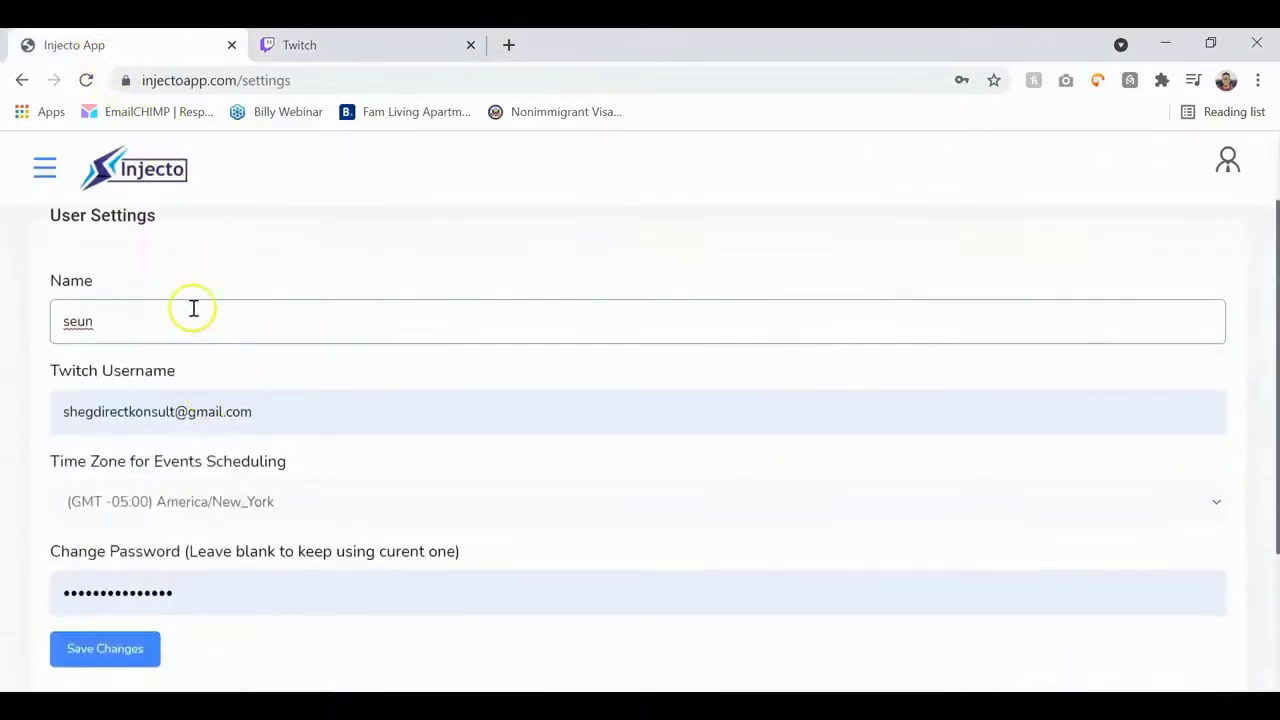
{"action": "triple_click", "coordinate": [277, 411]}
{"action": "key", "text": "BackSpace"}
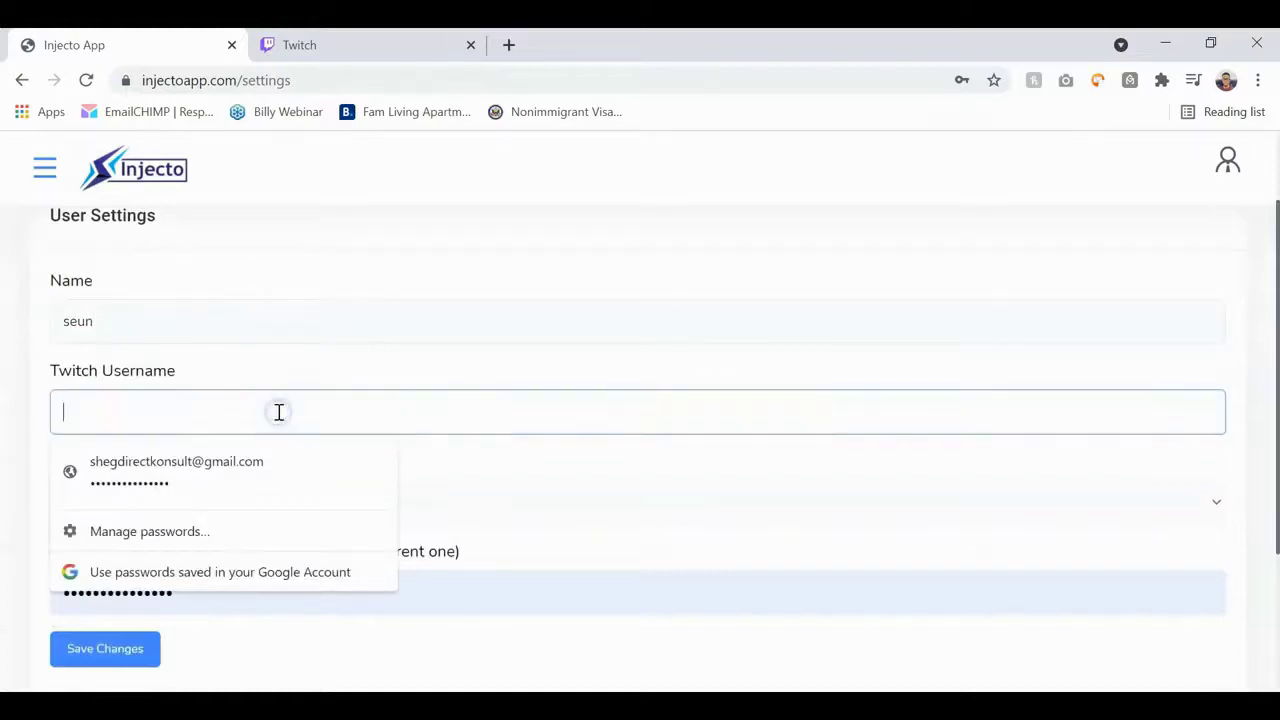
{"action": "type", "text": "shegdirec"}
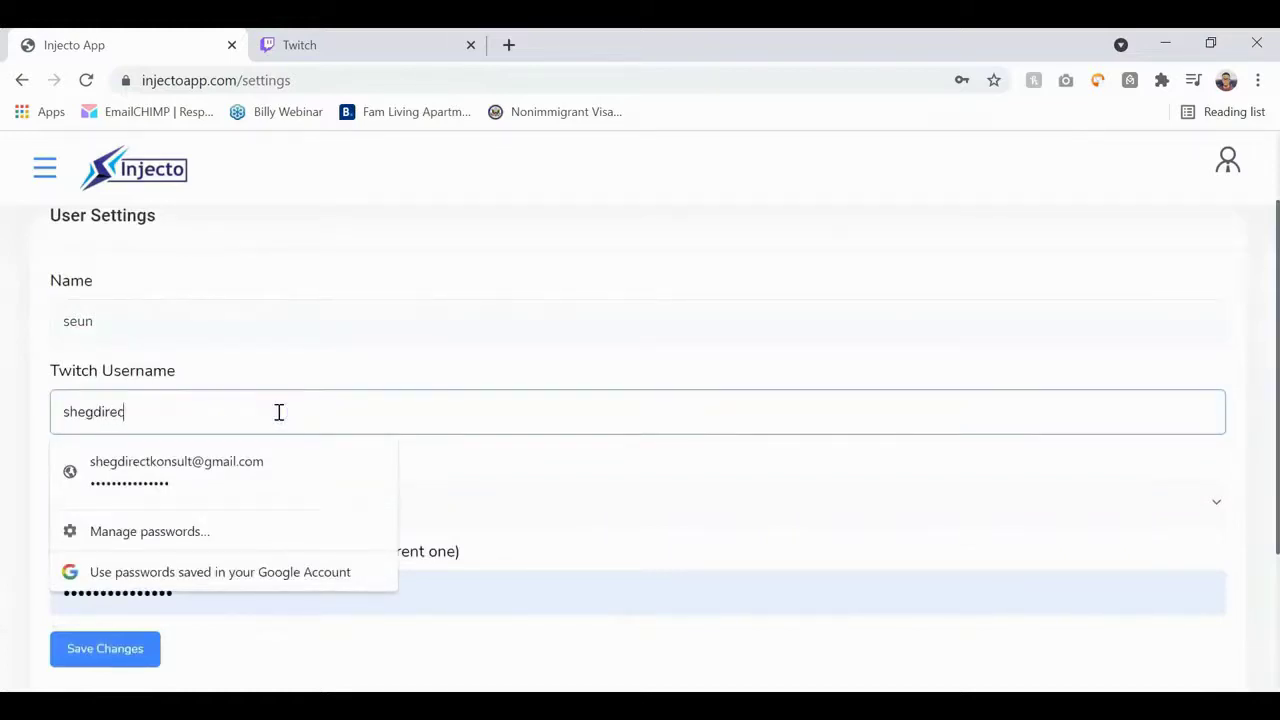
{"action": "type", "text": "t"}
{"action": "key", "text": "Tab"}
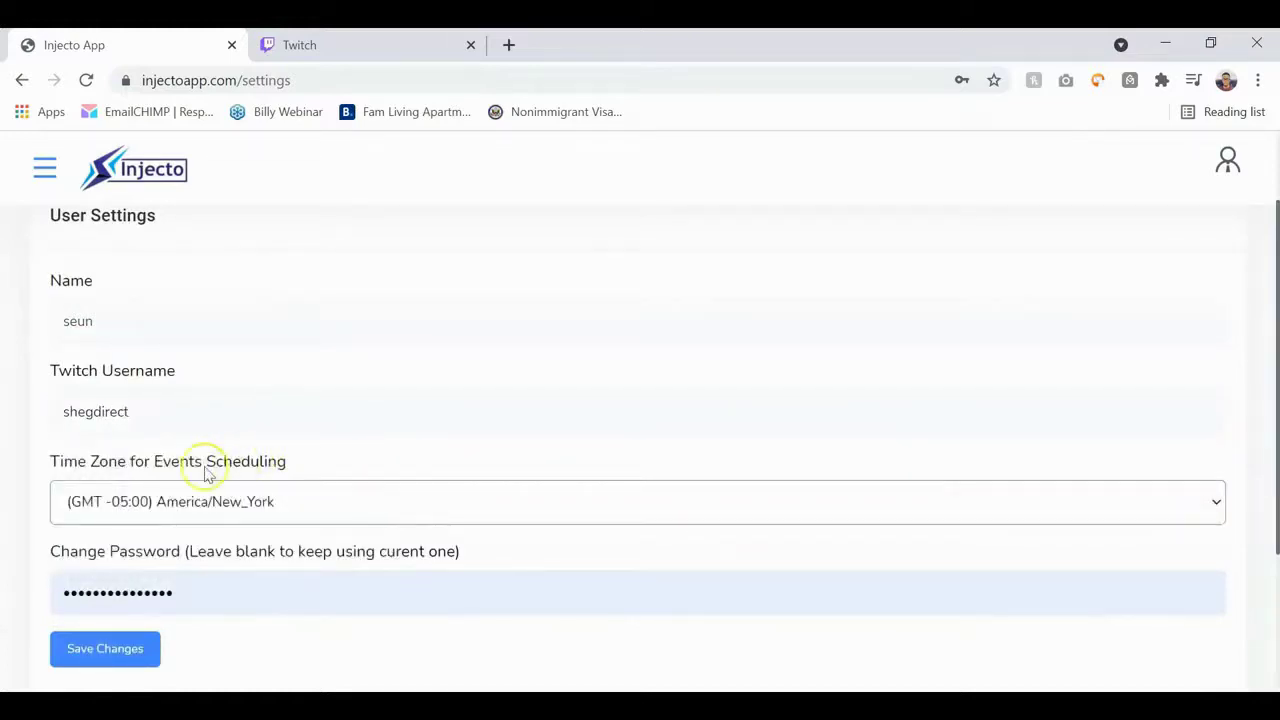
Step: Replace the autofilled entry in the Change Password field with the account password and save the user settings
{"action": "scroll", "coordinate": [205, 474], "scroll_direction": "down", "scroll_amount": 2}
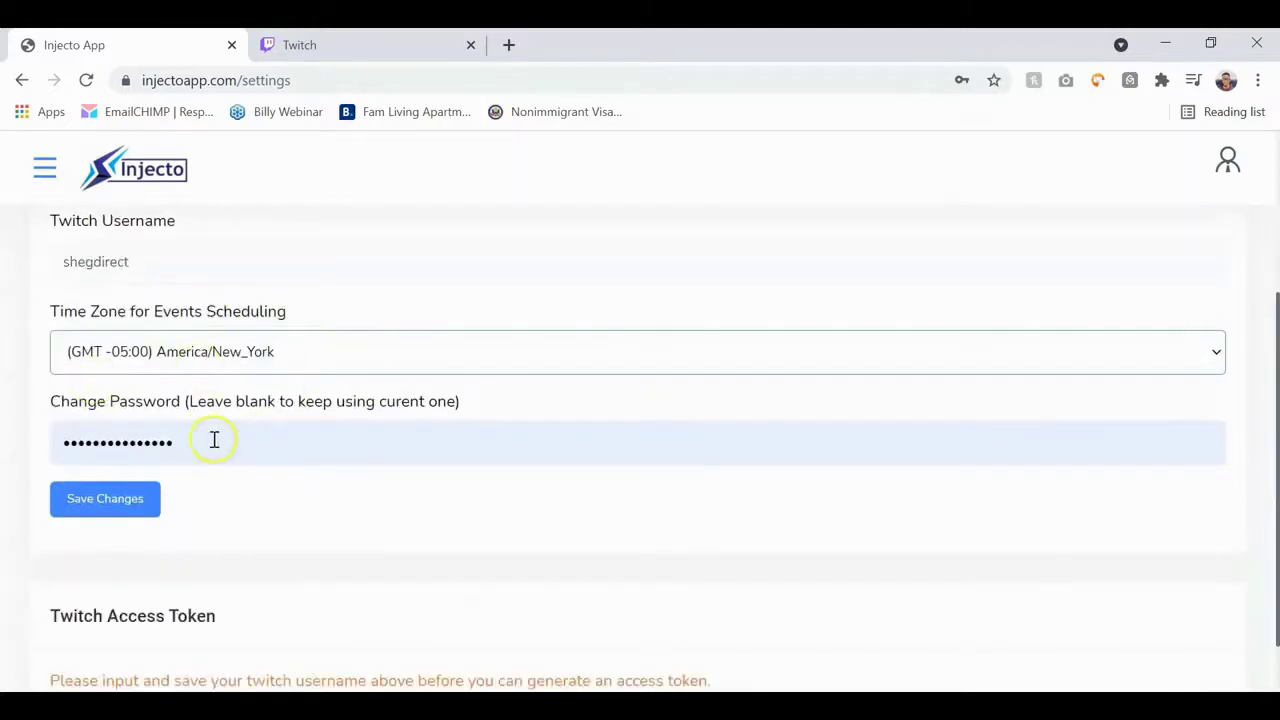
{"action": "left_click", "coordinate": [214, 440]}
{"action": "key", "text": "ctrl+a"}
{"action": "key", "text": "BackSpace"}
{"action": "key", "text": "ctrl+v"}
{"action": "left_click", "coordinate": [69, 451]}
{"action": "left_click", "coordinate": [180, 445]}
{"action": "left_click", "coordinate": [114, 512]}
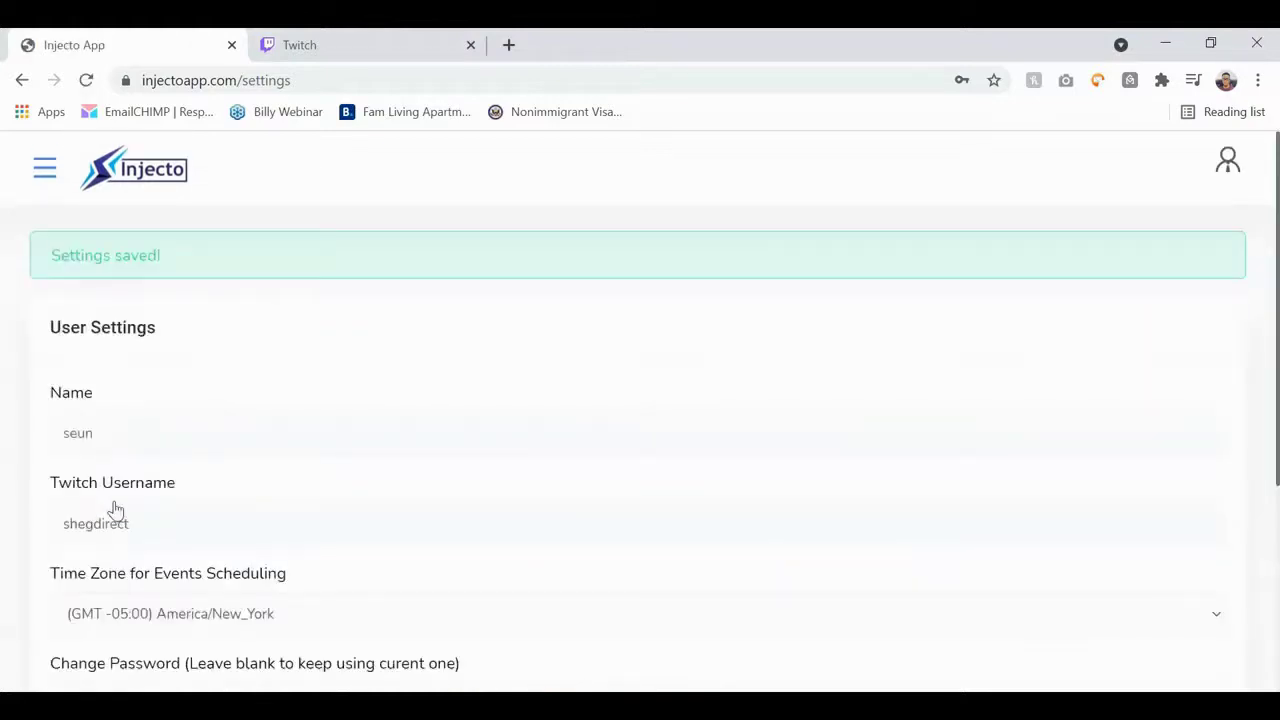
Step: Request a Twitch access token for the account and check the token details
{"action": "scroll", "coordinate": [240, 465], "scroll_direction": "down", "scroll_amount": 4}
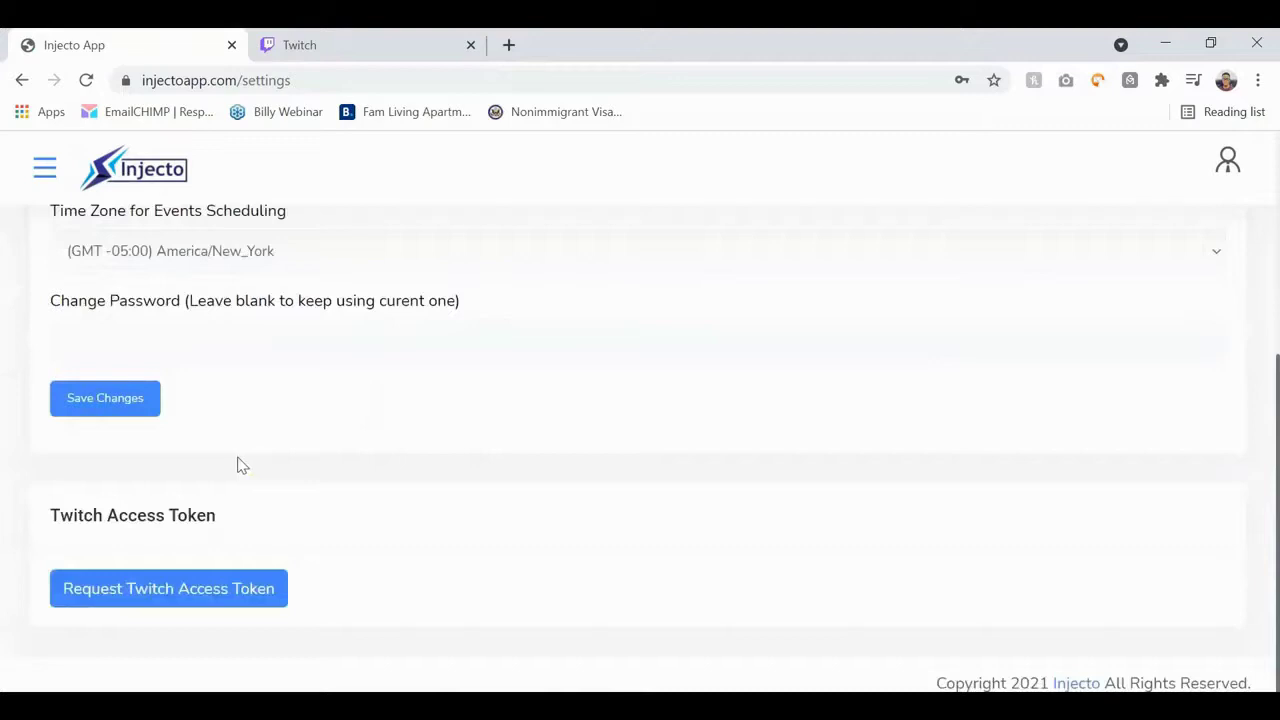
{"action": "left_click", "coordinate": [163, 593]}
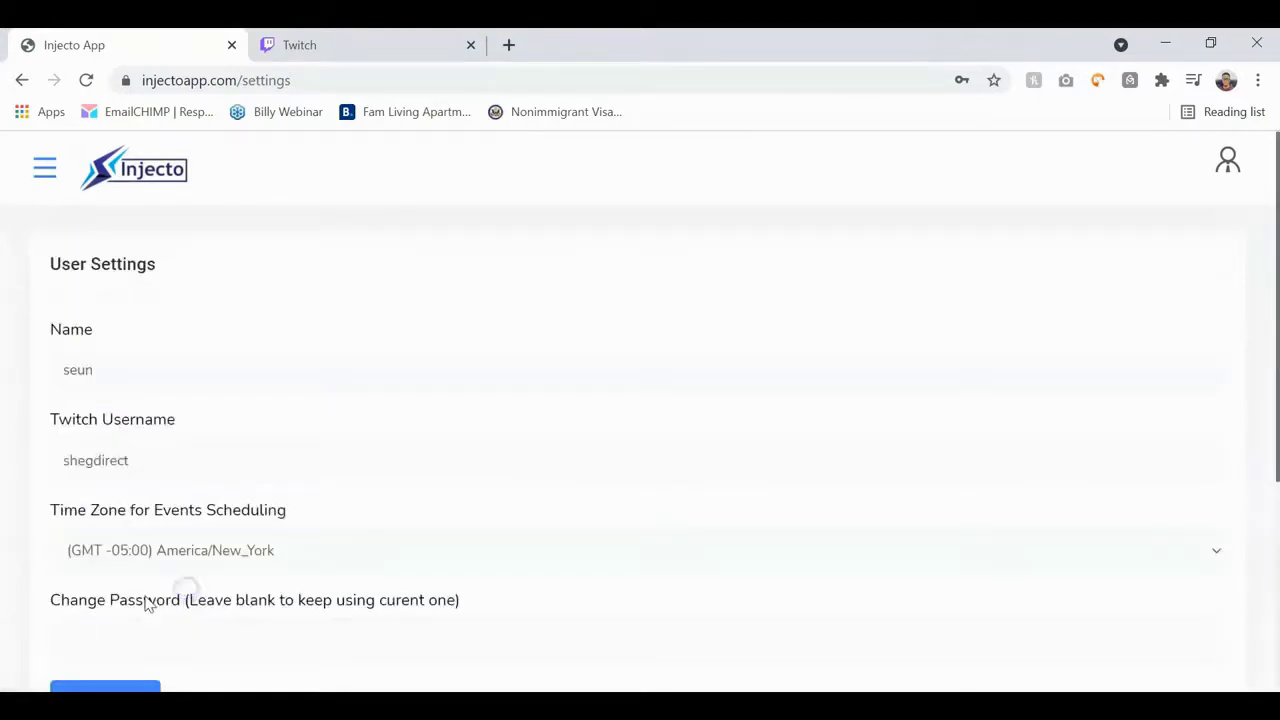
{"action": "scroll", "coordinate": [146, 604], "scroll_direction": "down", "scroll_amount": 4}
{"action": "left_click", "coordinate": [84, 540]}
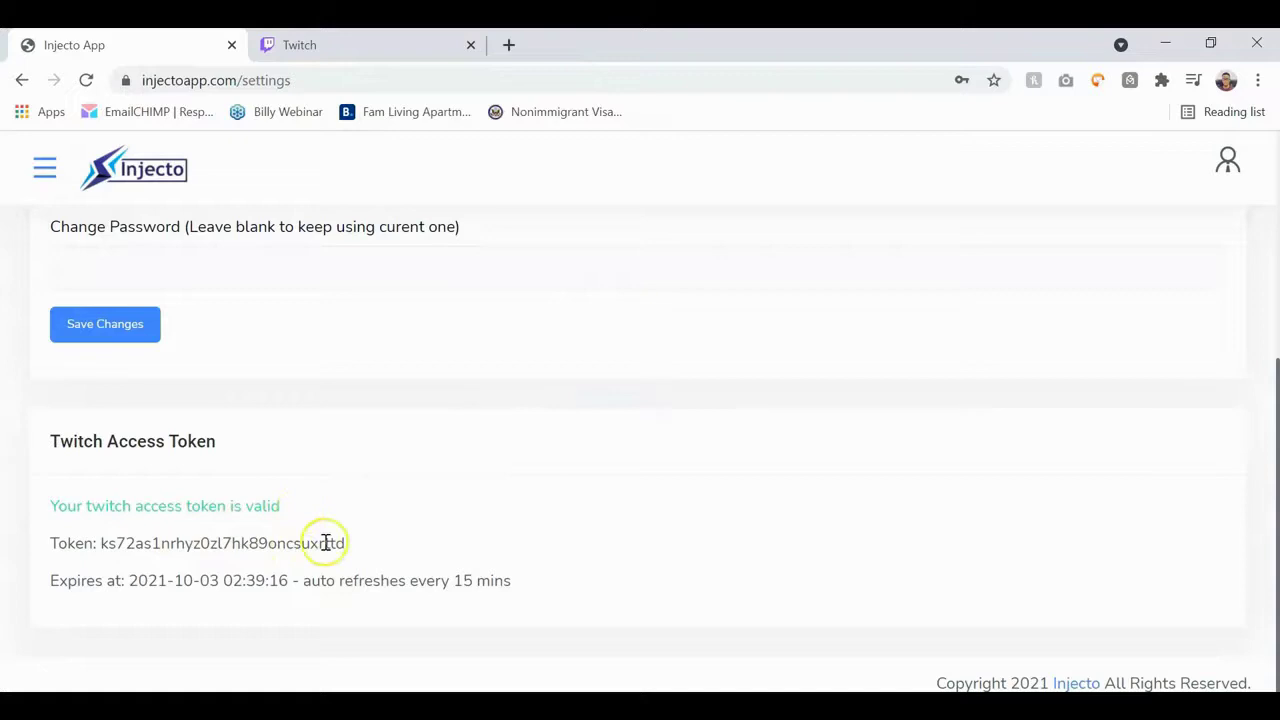
Step: Go to the Injecto dashboard and open the video selection page for a new event
{"action": "scroll", "coordinate": [326, 542], "scroll_direction": "up", "scroll_amount": 4}
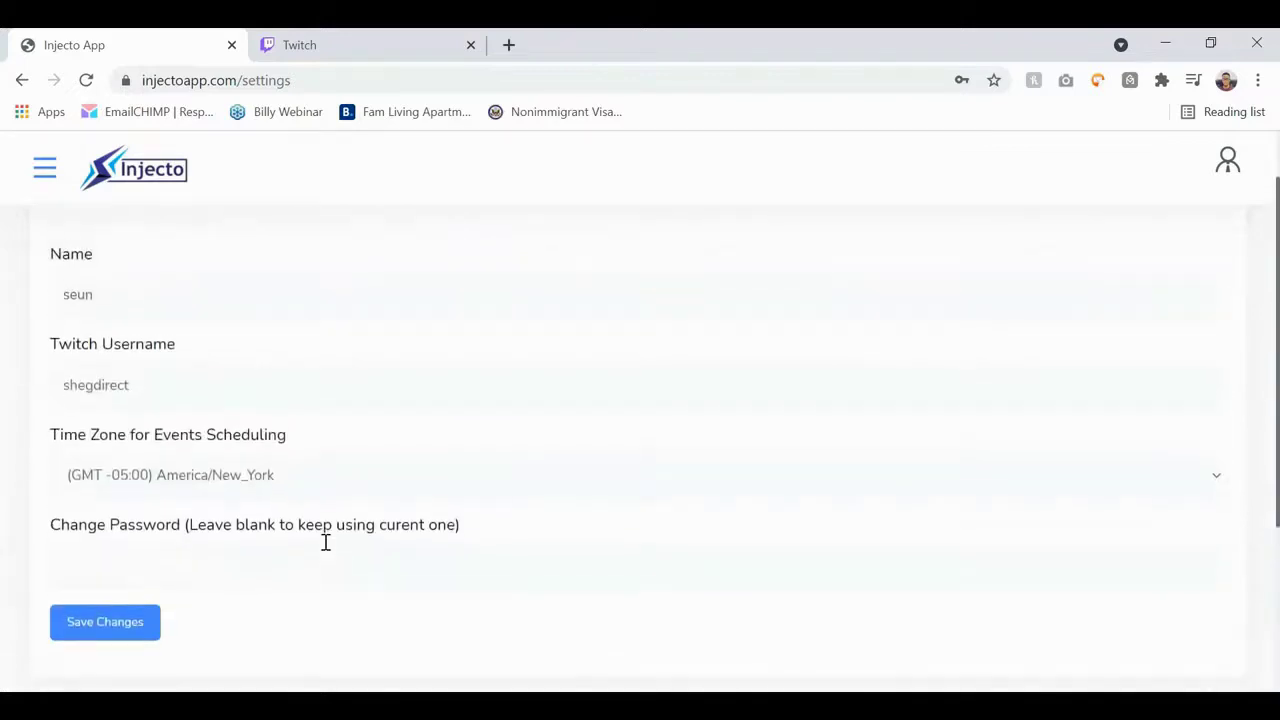
{"action": "left_click", "coordinate": [45, 175]}
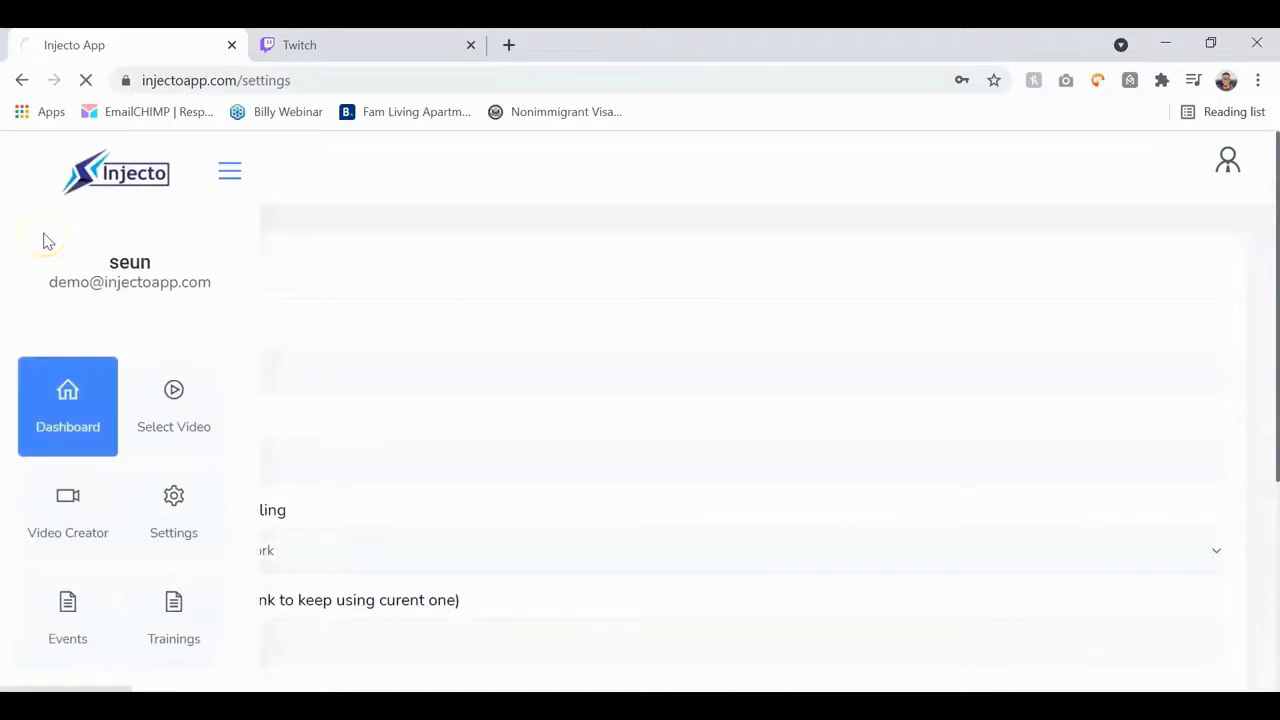
{"action": "left_click", "coordinate": [80, 389]}
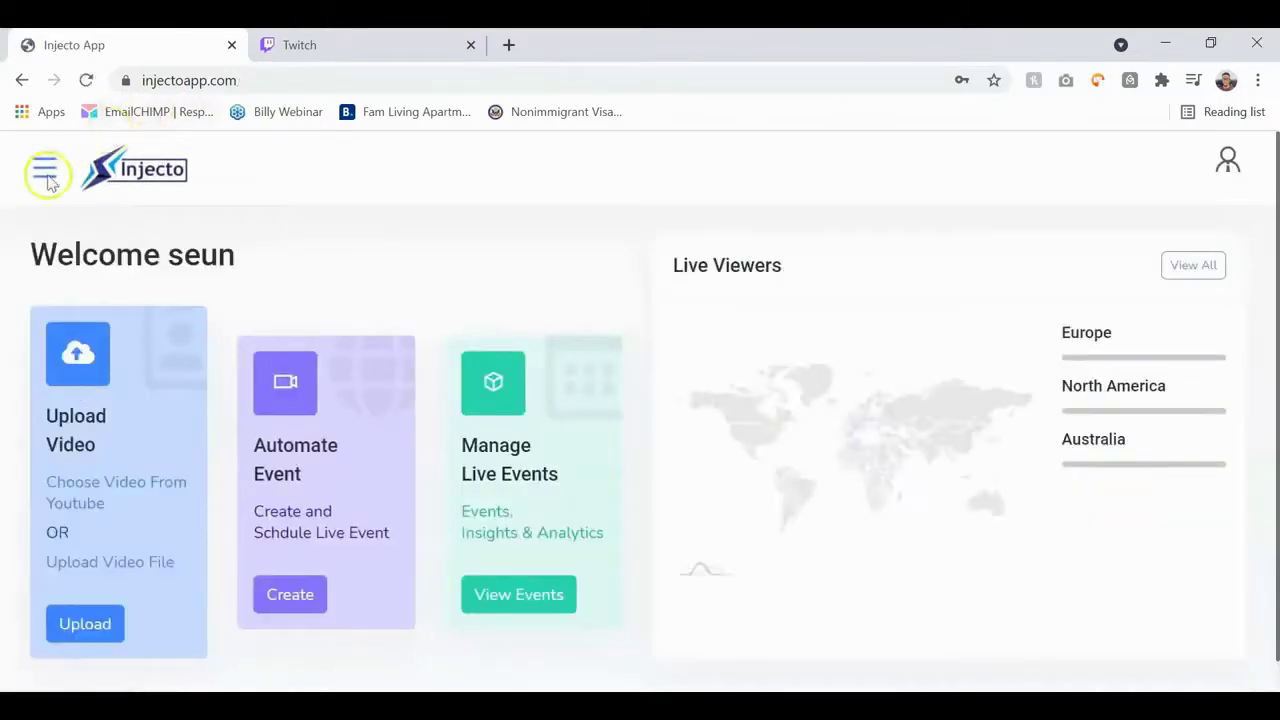
{"action": "left_click", "coordinate": [44, 170]}
{"action": "left_click", "coordinate": [187, 404]}
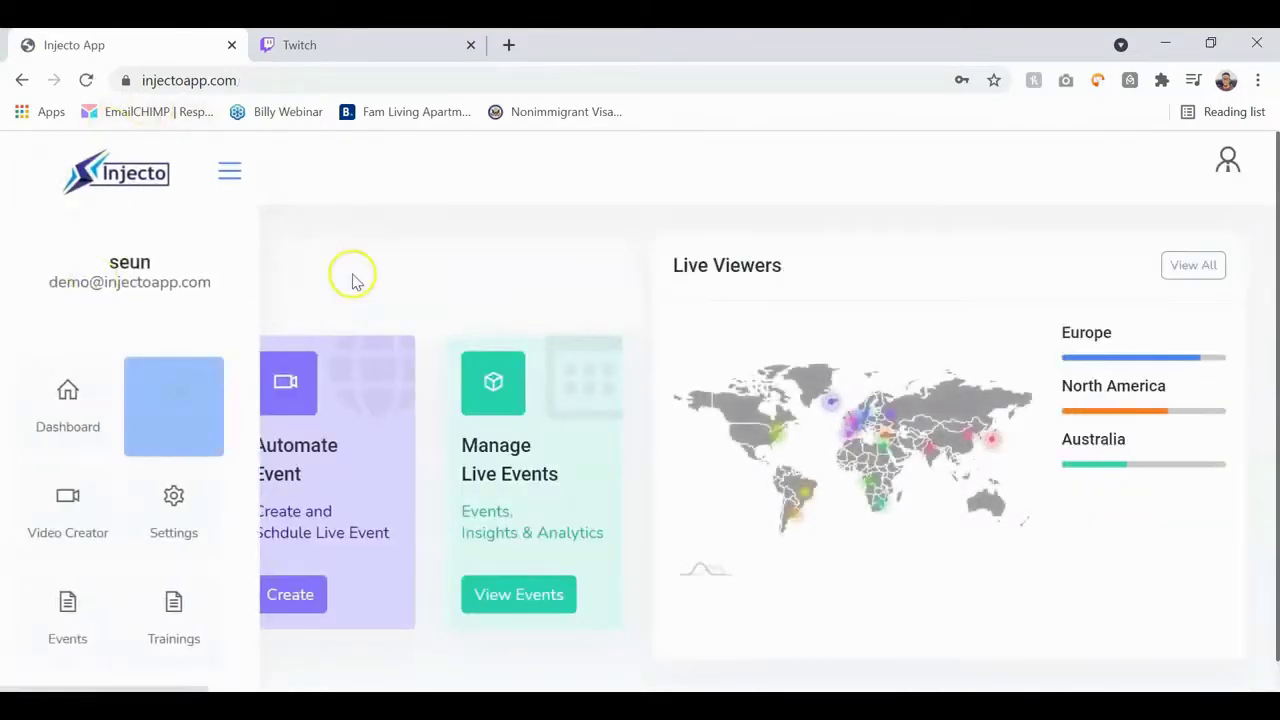
{"action": "left_click", "coordinate": [80, 622]}
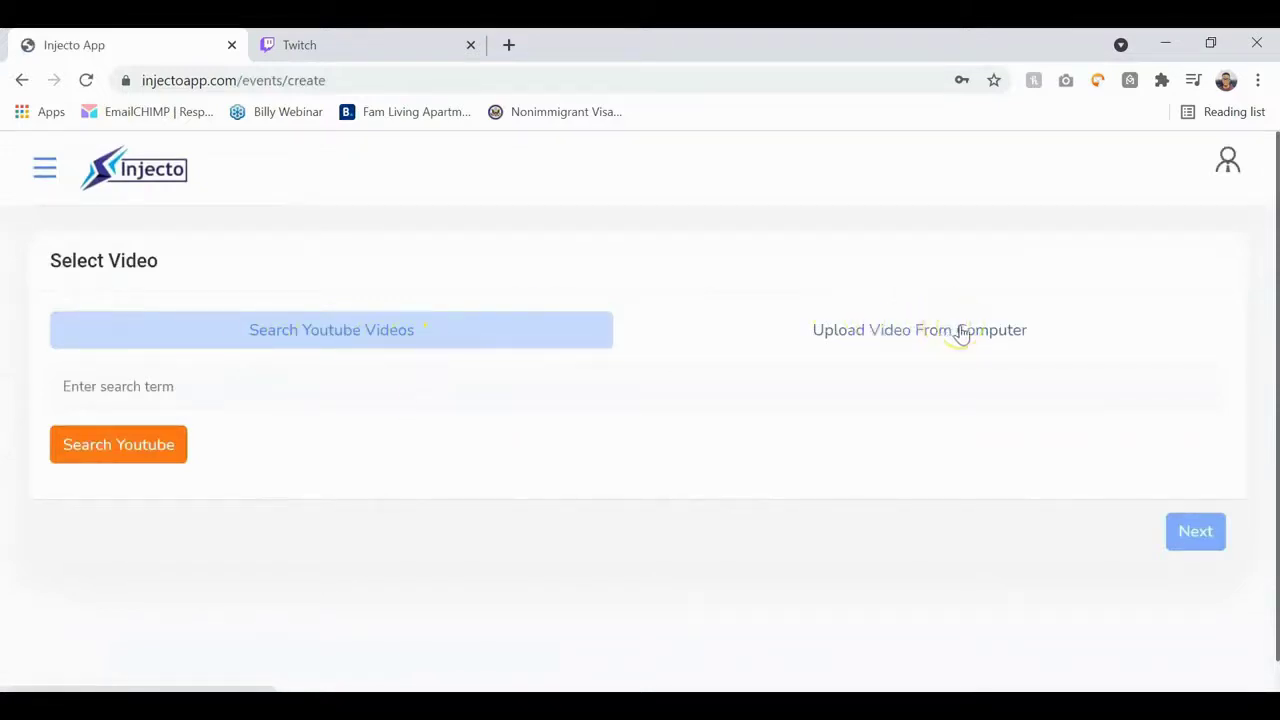
Step: Search YouTube videos for the term "clicko"
{"action": "left_click", "coordinate": [404, 389]}
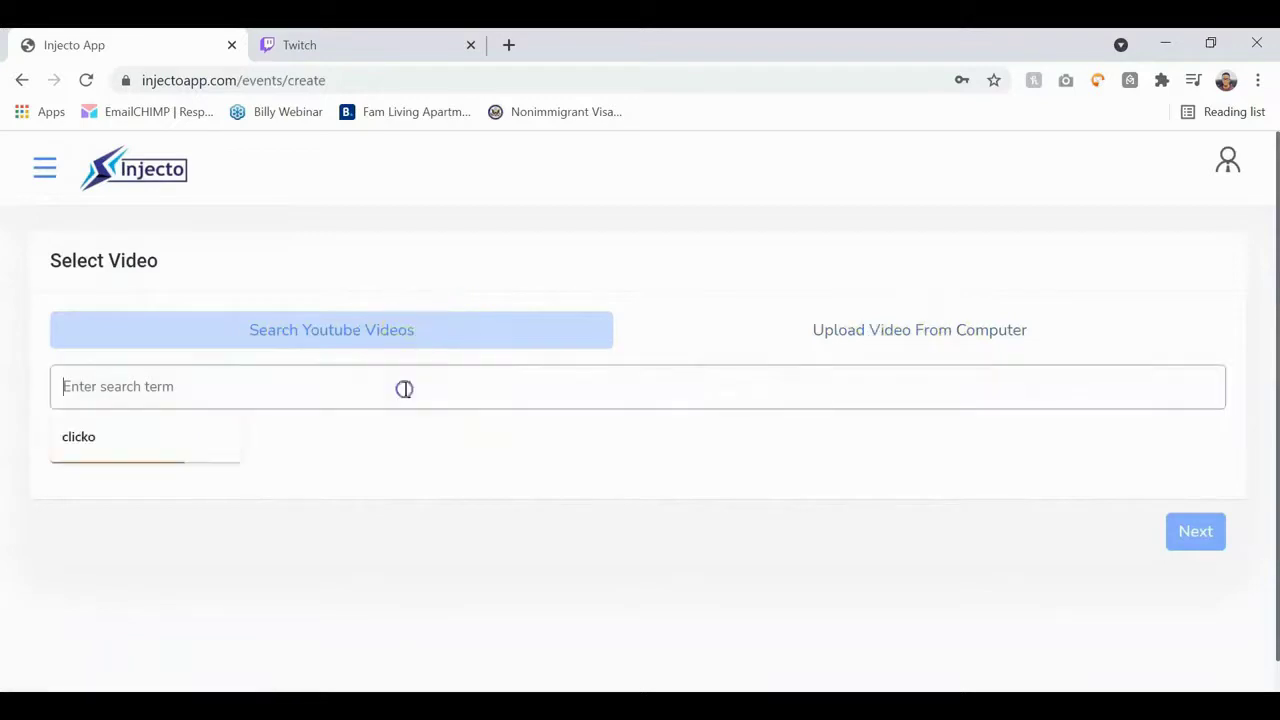
{"action": "left_click", "coordinate": [166, 449]}
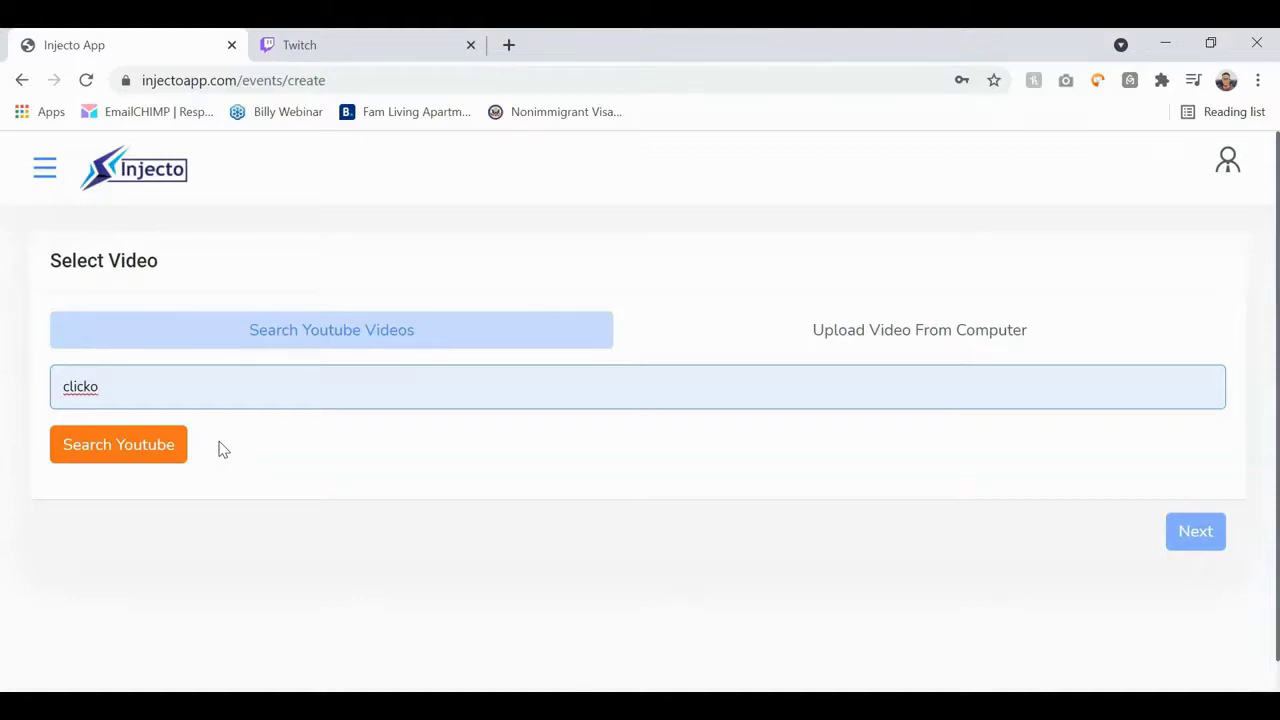
{"action": "left_click", "coordinate": [70, 376]}
{"action": "left_click", "coordinate": [114, 462]}
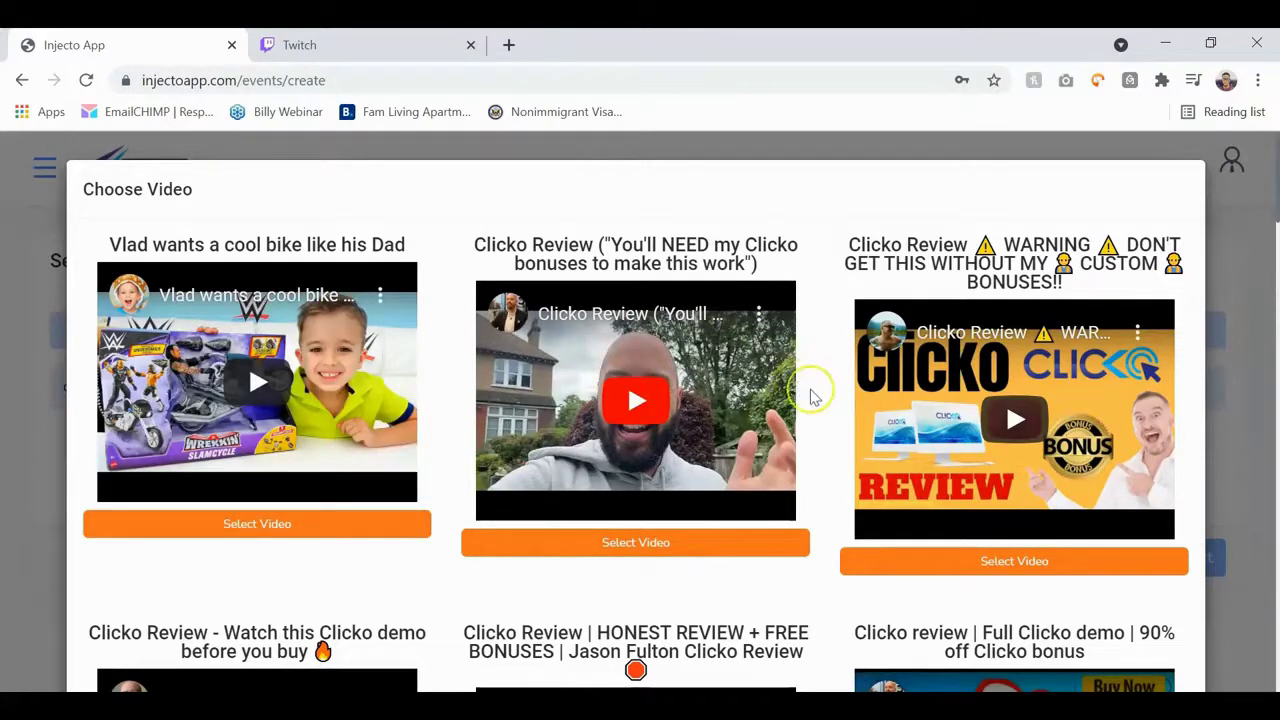
Step: Select the video "Clicko Review WARNING DON'T GET THIS WITHOUT MY CUSTOM BONUSES!!" and proceed to the event details
{"action": "scroll", "coordinate": [1035, 350], "scroll_direction": "down", "scroll_amount": 1}
{"action": "scroll", "coordinate": [1035, 350], "scroll_direction": "down", "scroll_amount": 1}
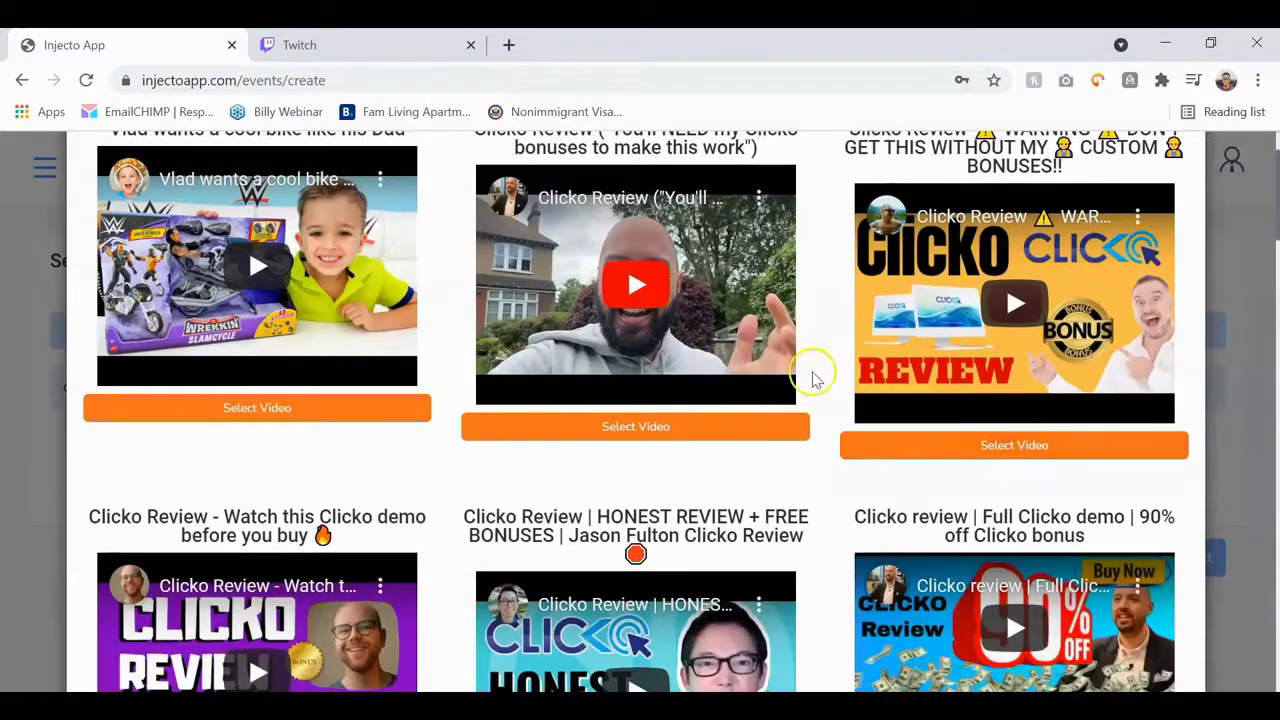
{"action": "left_click", "coordinate": [993, 437]}
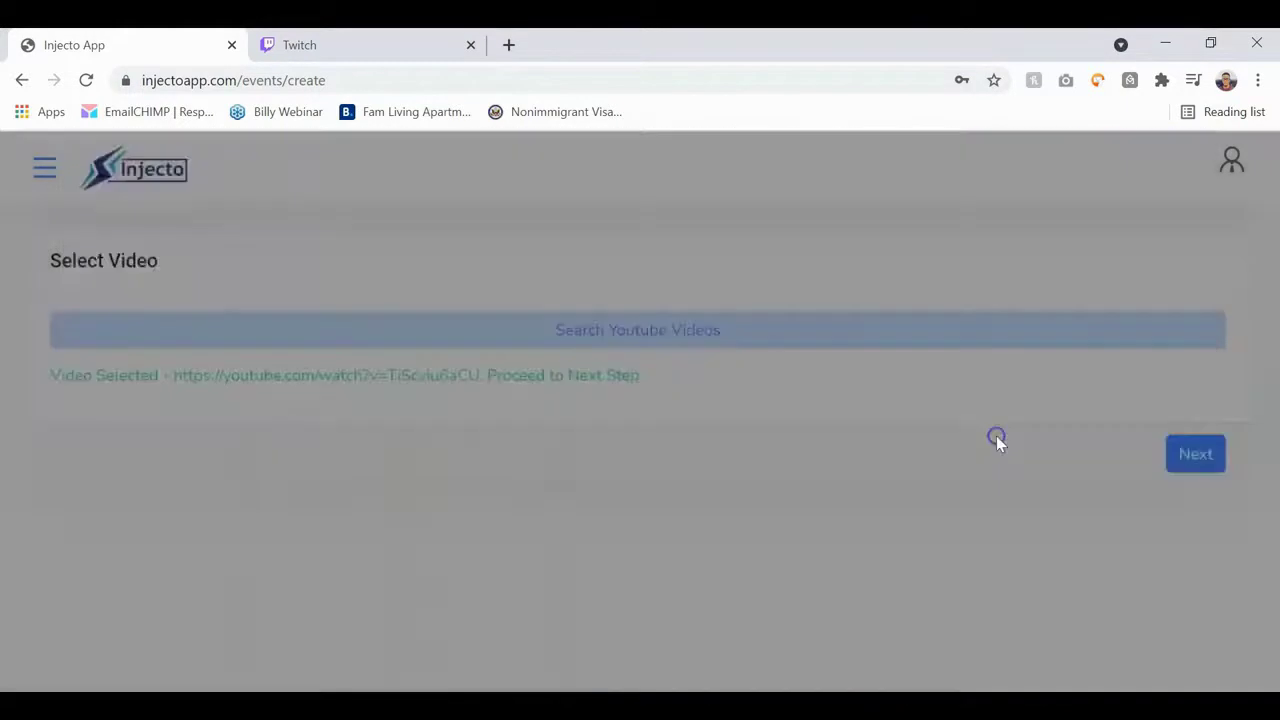
{"action": "left_click", "coordinate": [1196, 462]}
Step: Set the event title to "How I Get Paid $30 Per Click Every Single Day"
{"action": "scroll", "coordinate": [811, 531], "scroll_direction": "down", "scroll_amount": 1}
{"action": "scroll", "coordinate": [813, 533], "scroll_direction": "up", "scroll_amount": 1}
{"action": "left_click", "coordinate": [335, 363]}
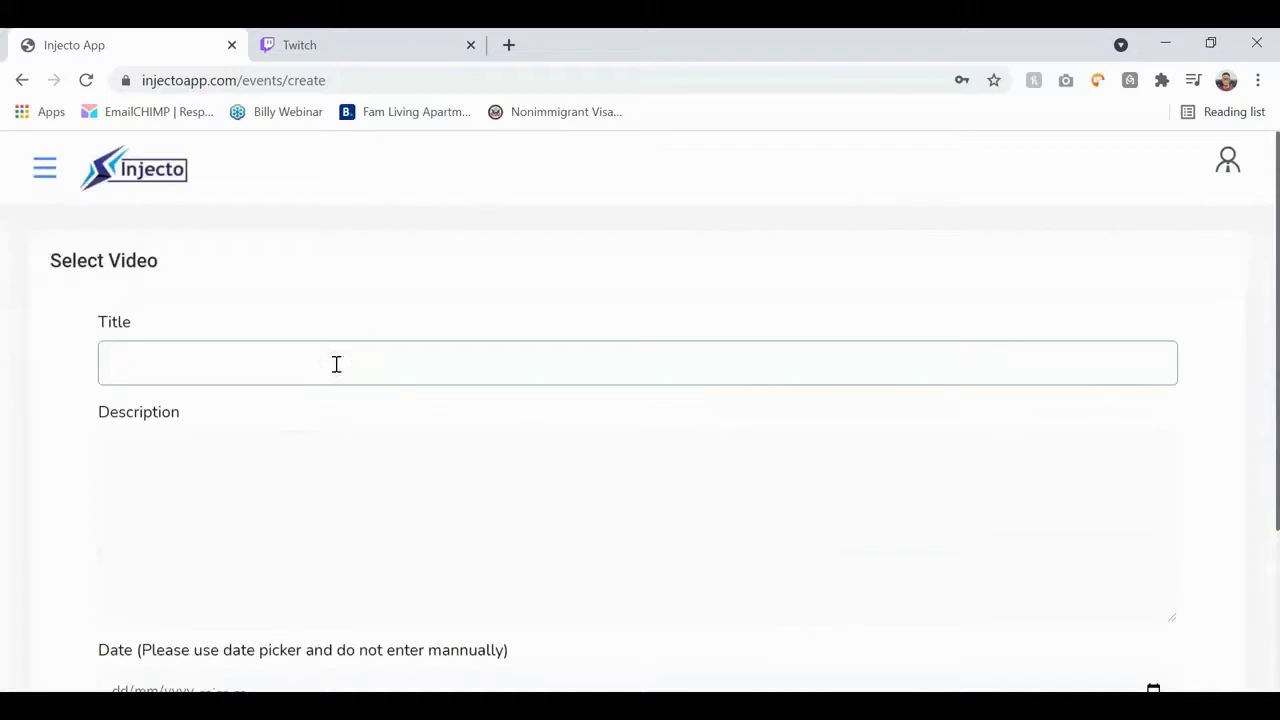
{"action": "type", "text": "How I Get Paid $30 Per Click Every Single Day"}
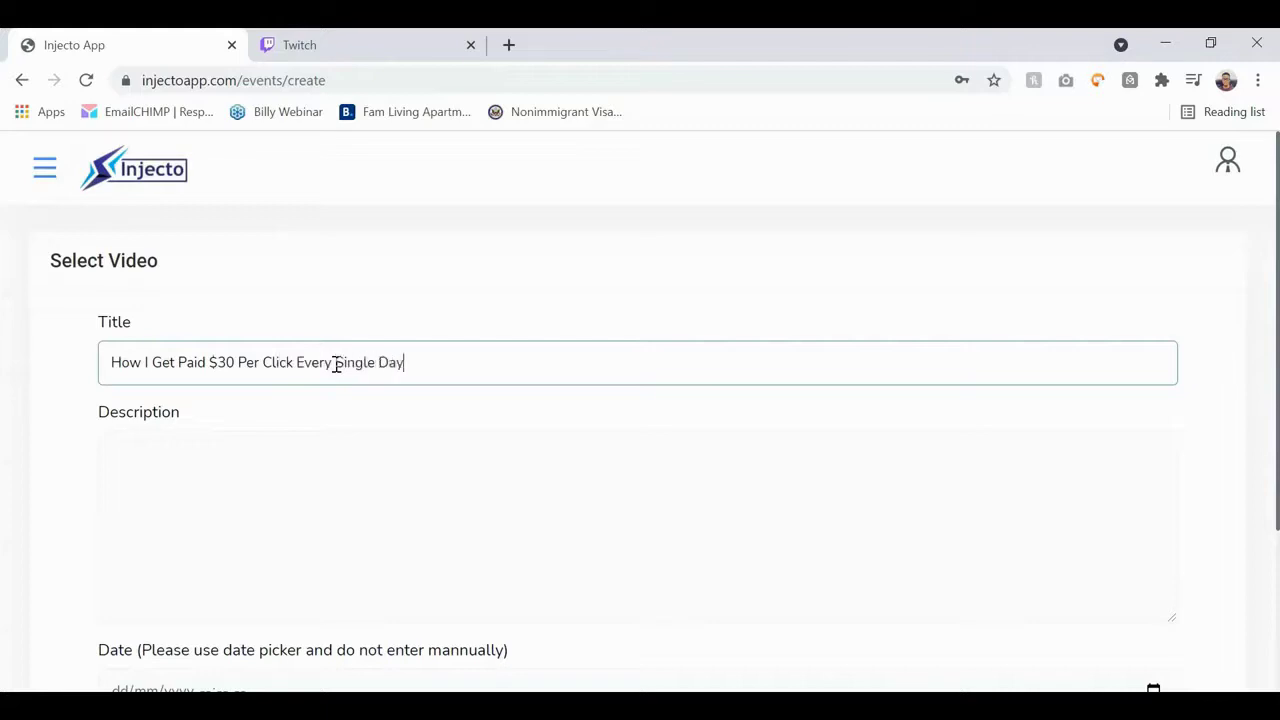
Step: Write the description's first line, "Discover How I Get Paid $30 Per Click Every Single Day", reusing the title text
{"action": "left_click", "coordinate": [308, 475]}
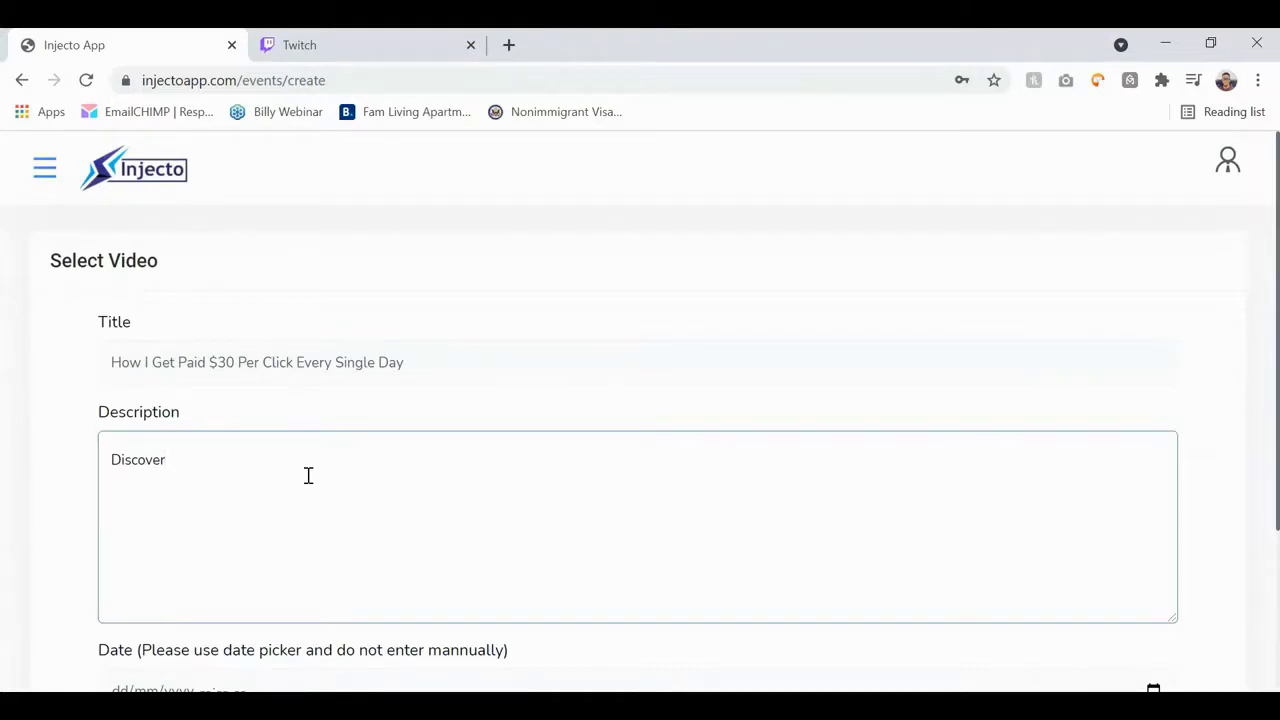
{"action": "type", "text": "ow"}
{"action": "triple_click", "coordinate": [309, 343]}
{"action": "key", "text": "ctrl+c"}
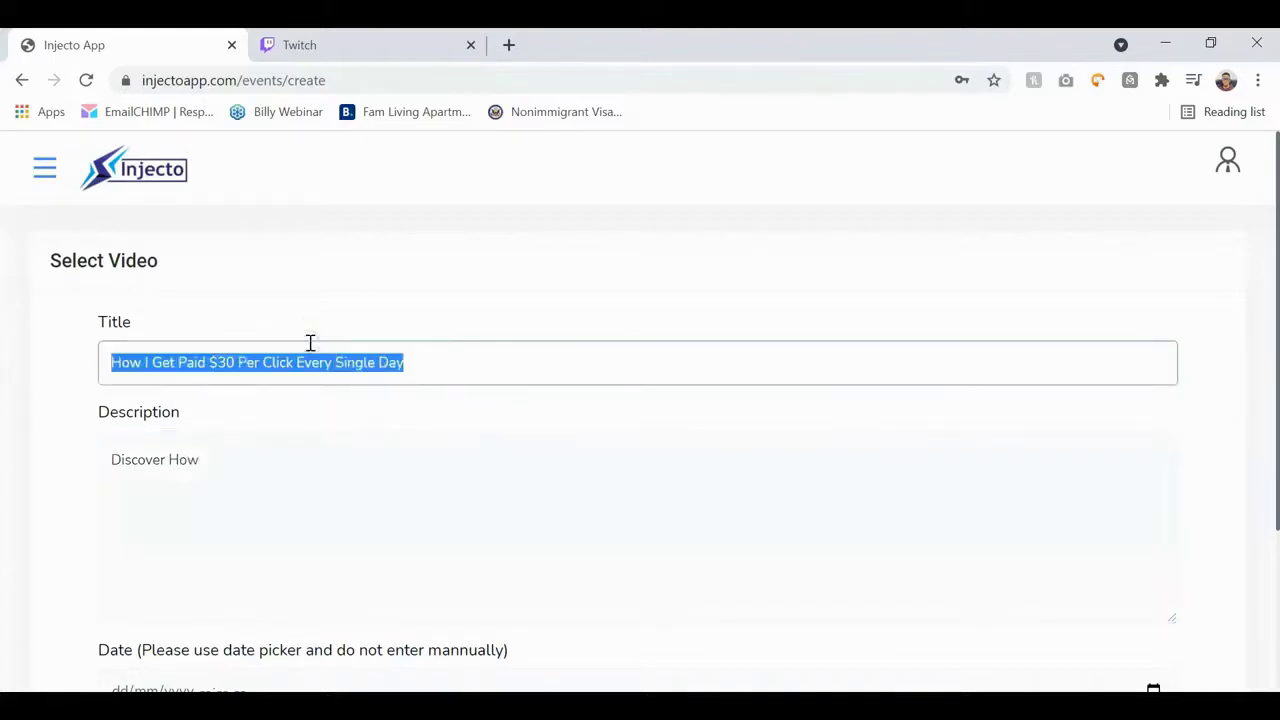
{"action": "left_click", "coordinate": [237, 463]}
{"action": "key", "text": "BackSpace"}
{"action": "key", "text": "BackSpace"}
{"action": "key", "text": "BackSpace"}
{"action": "key", "text": "BackSpace"}
{"action": "key", "text": "ctrl+v"}
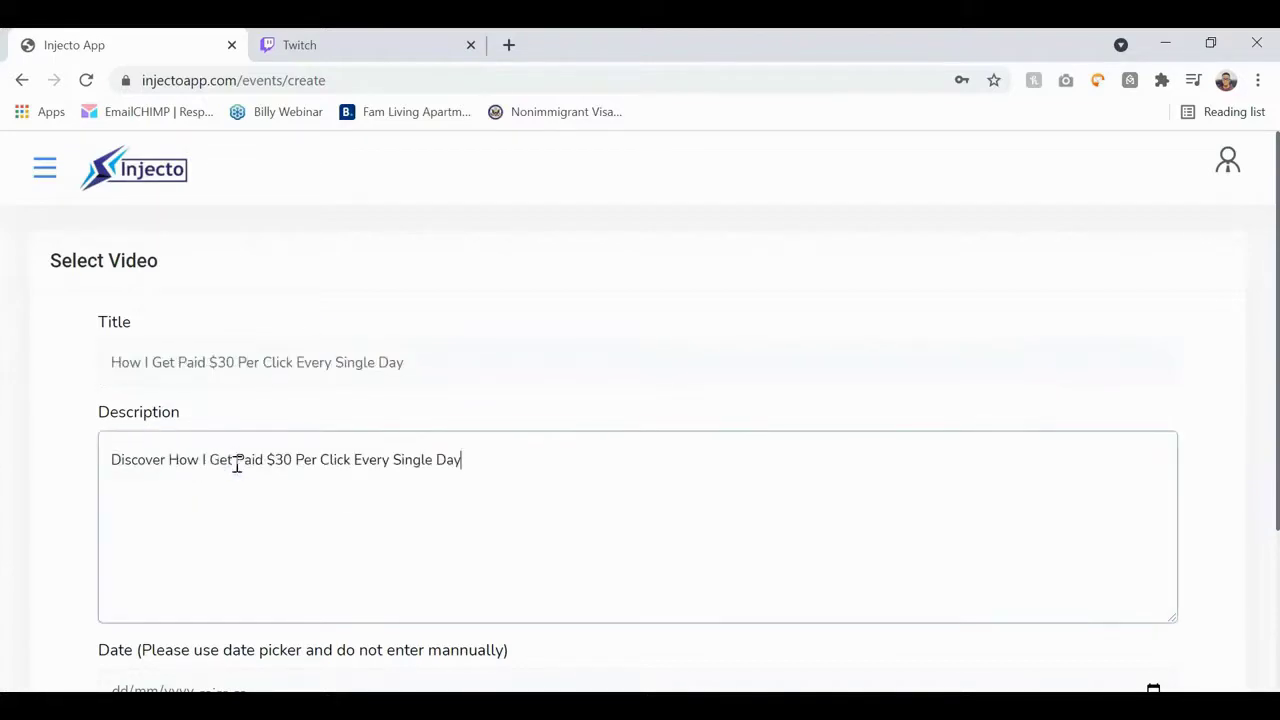
{"action": "type", "text": "Click Here TO G"}
{"action": "key", "text": "BackSpace"}
{"action": "key", "text": "BackSpace"}
{"action": "key", "text": "BackSpace"}
{"action": "type", "text": "o Get Access"}
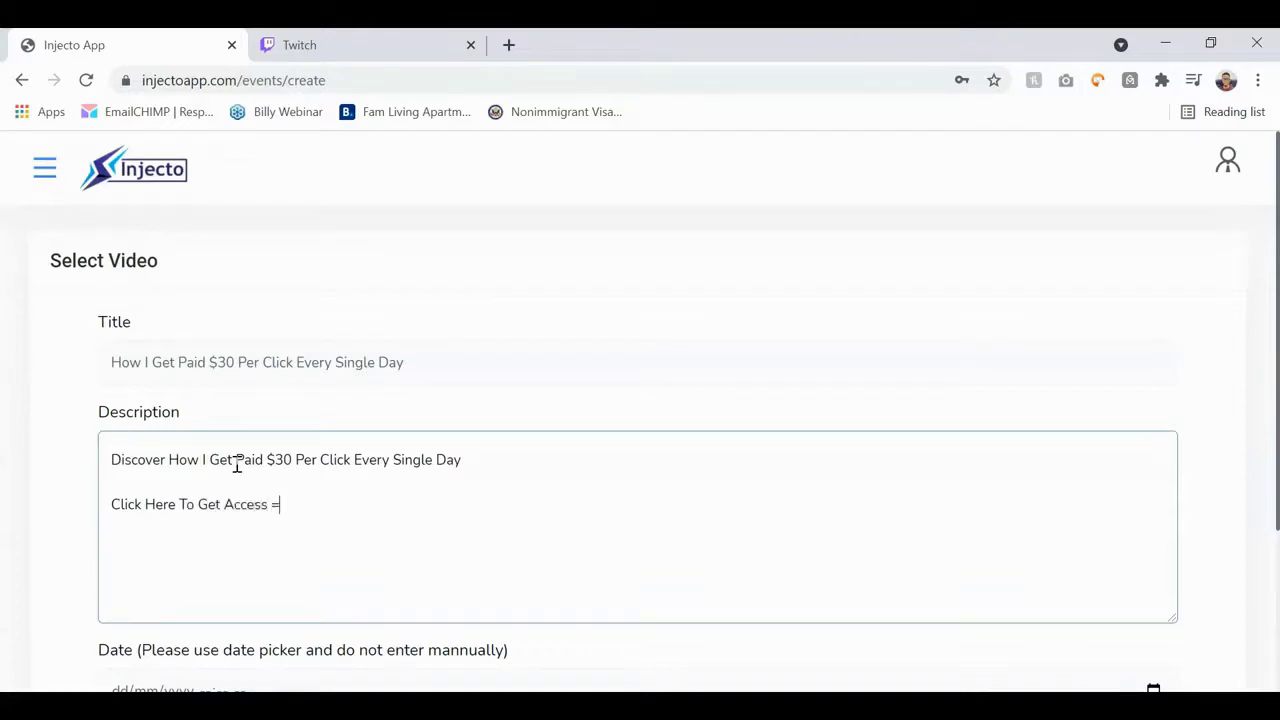
{"action": "type", "text": " =>> http://youraffiliatelinkhere.com"}
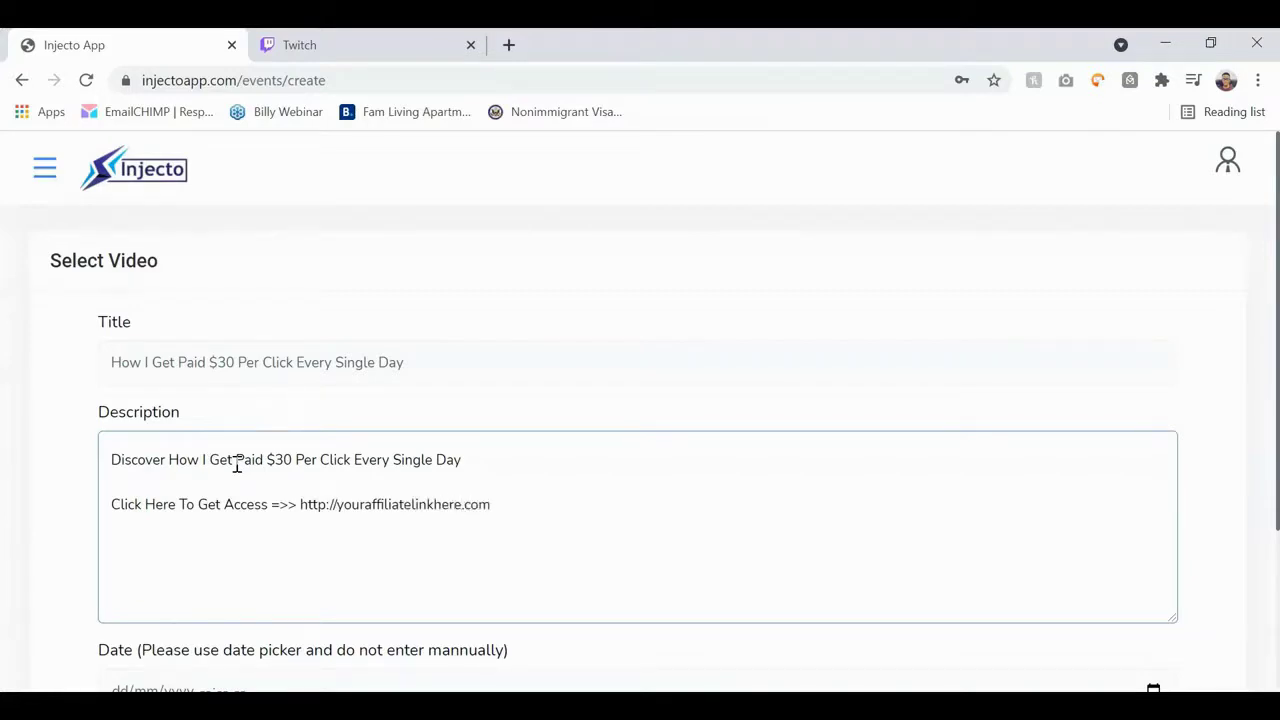
Step: Schedule the event for 03/10/2021 at 10:27 pm using the date picker
{"action": "scroll", "coordinate": [580, 523], "scroll_direction": "down", "scroll_amount": 2}
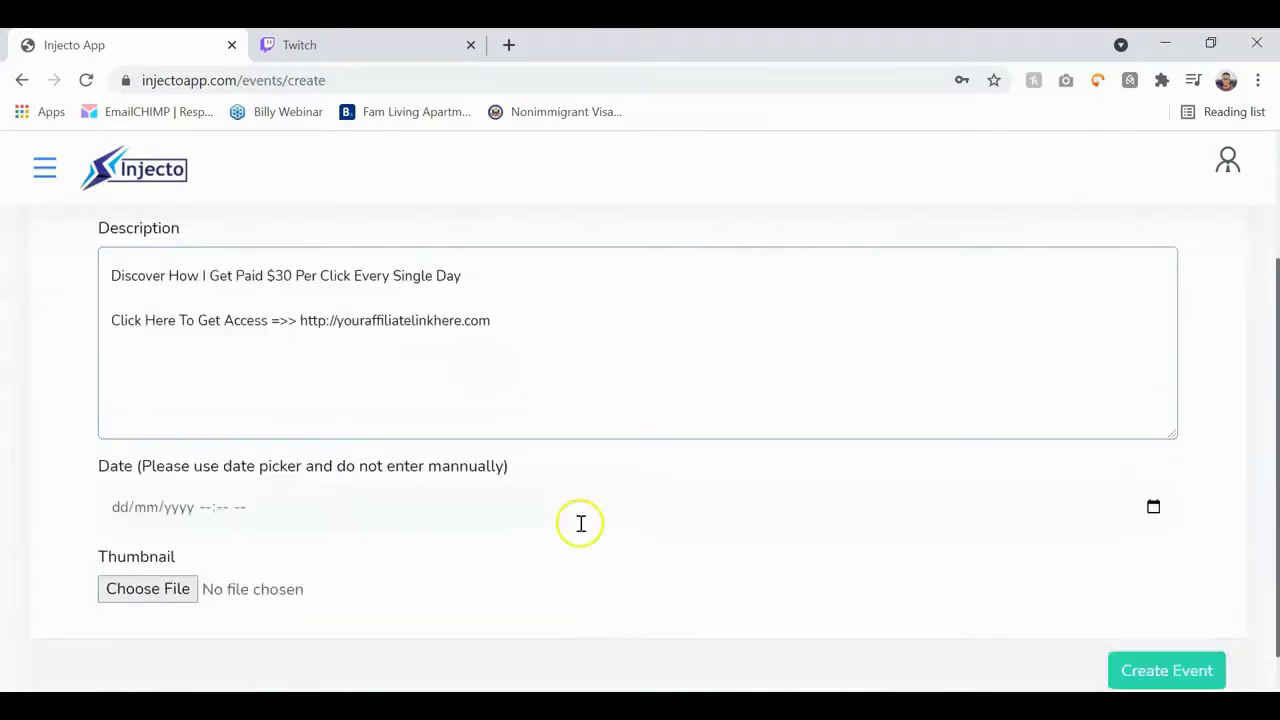
{"action": "left_click", "coordinate": [580, 506]}
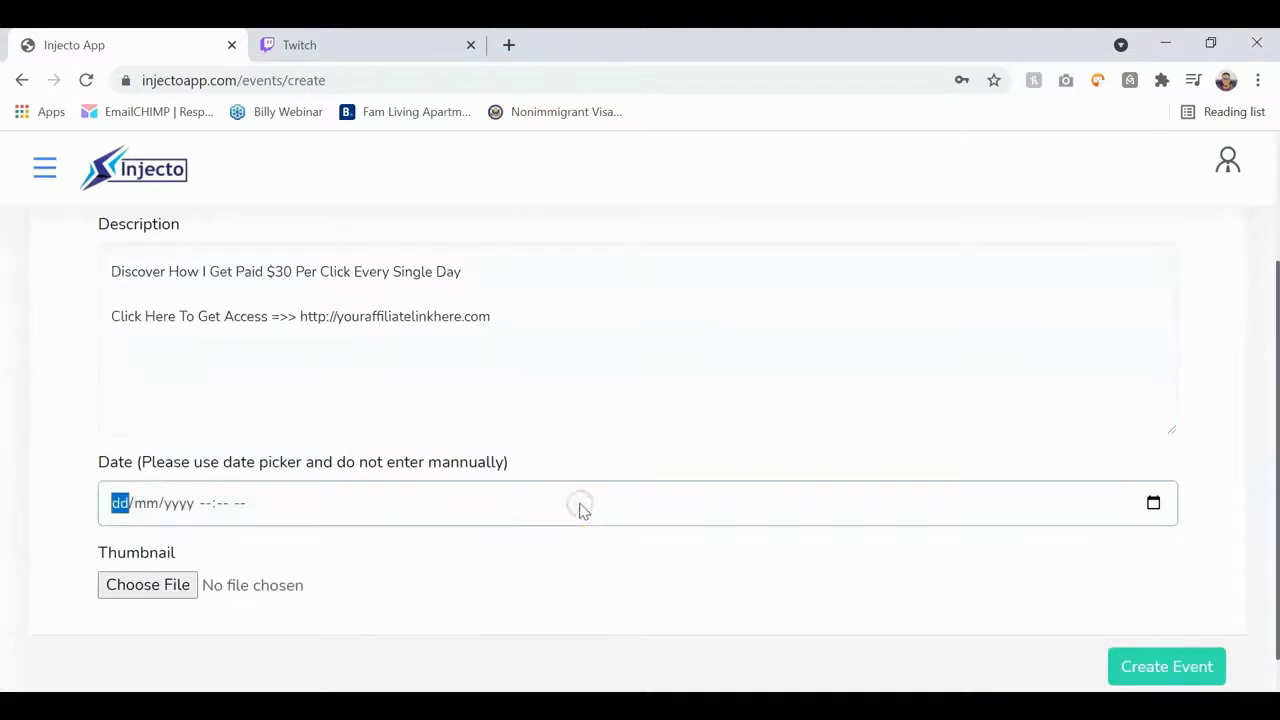
{"action": "left_click", "coordinate": [1155, 503]}
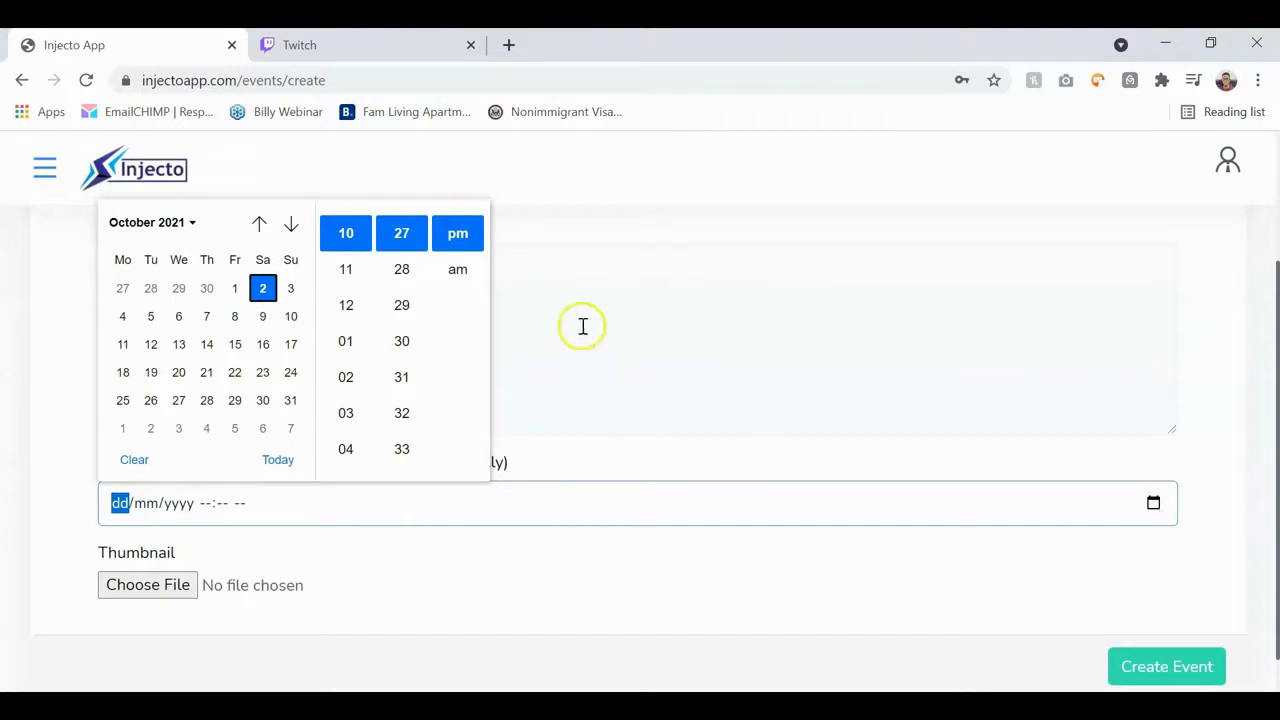
{"action": "left_click", "coordinate": [289, 290]}
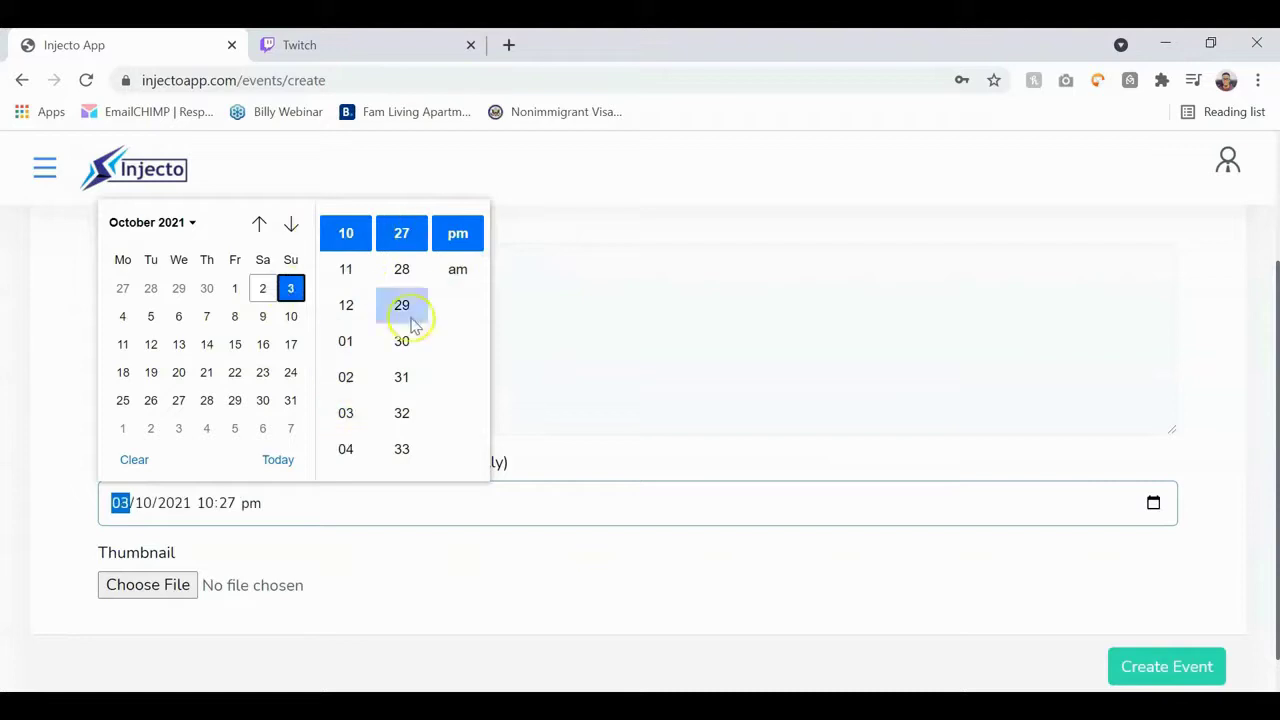
{"action": "left_click", "coordinate": [619, 312]}
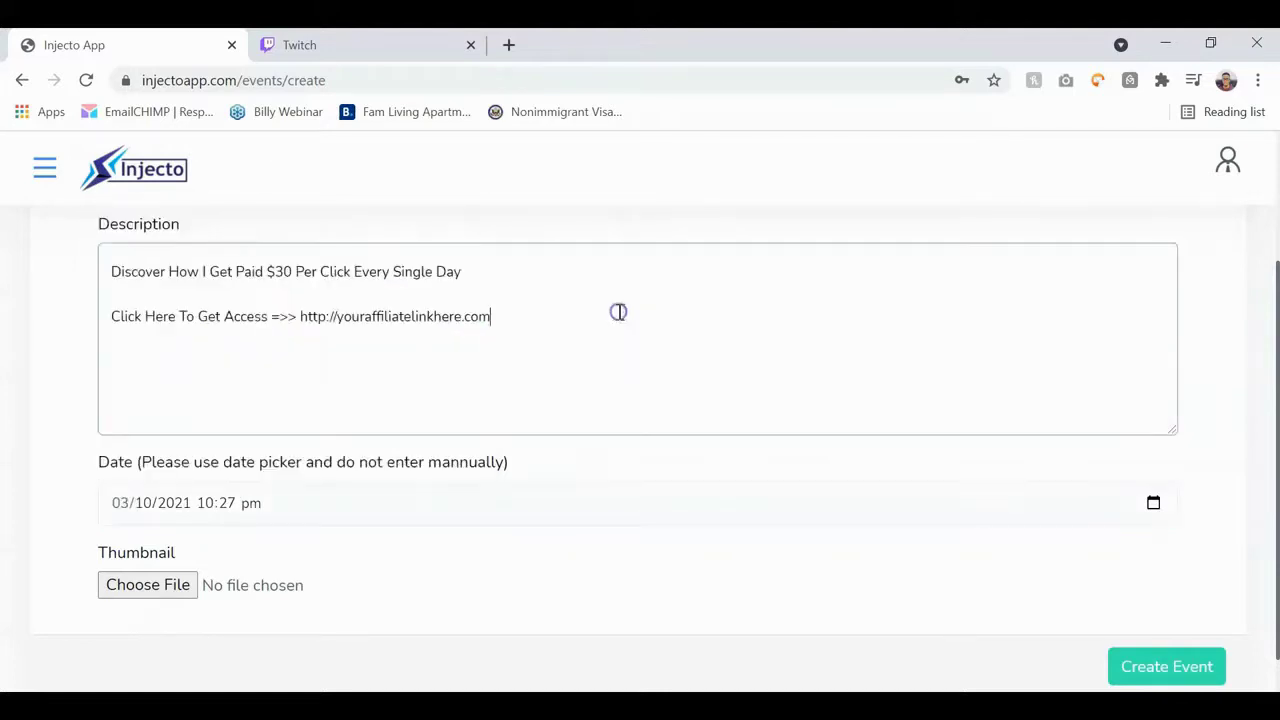
Step: Attach the image 45.png from the Clicko folder as the event thumbnail and create the event
{"action": "left_click", "coordinate": [140, 593]}
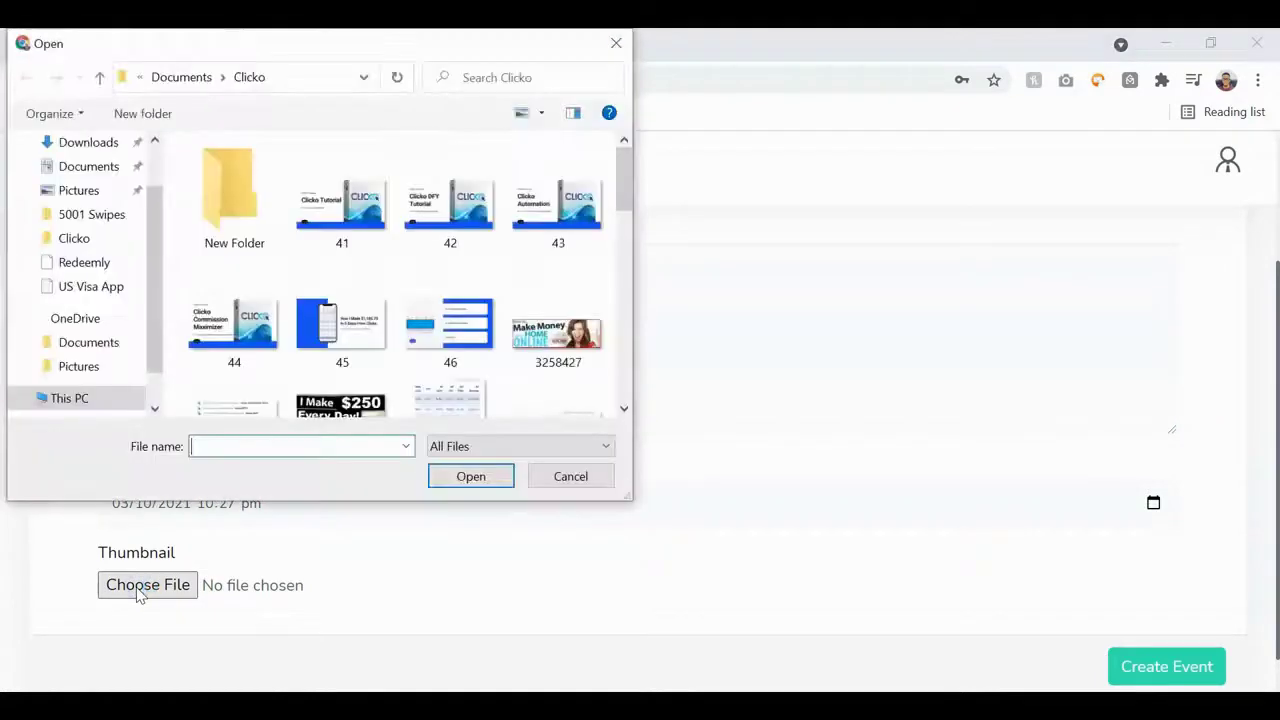
{"action": "left_click", "coordinate": [352, 338]}
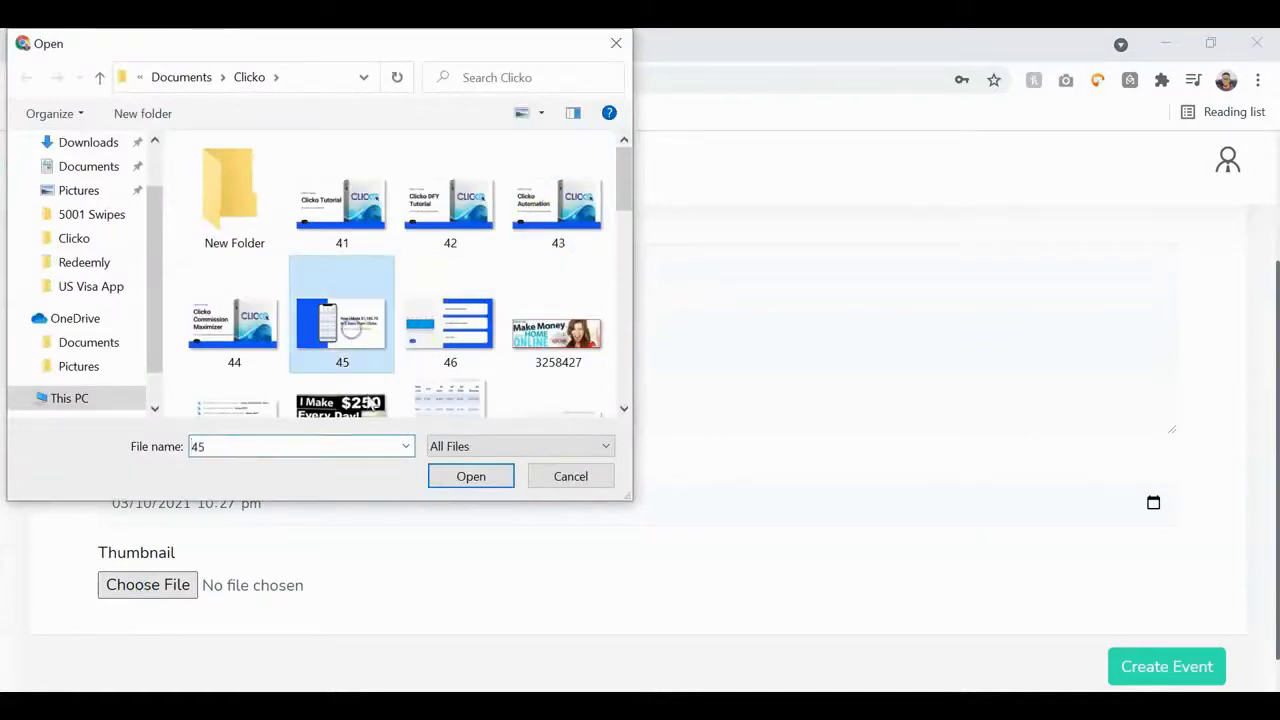
{"action": "left_click", "coordinate": [458, 478]}
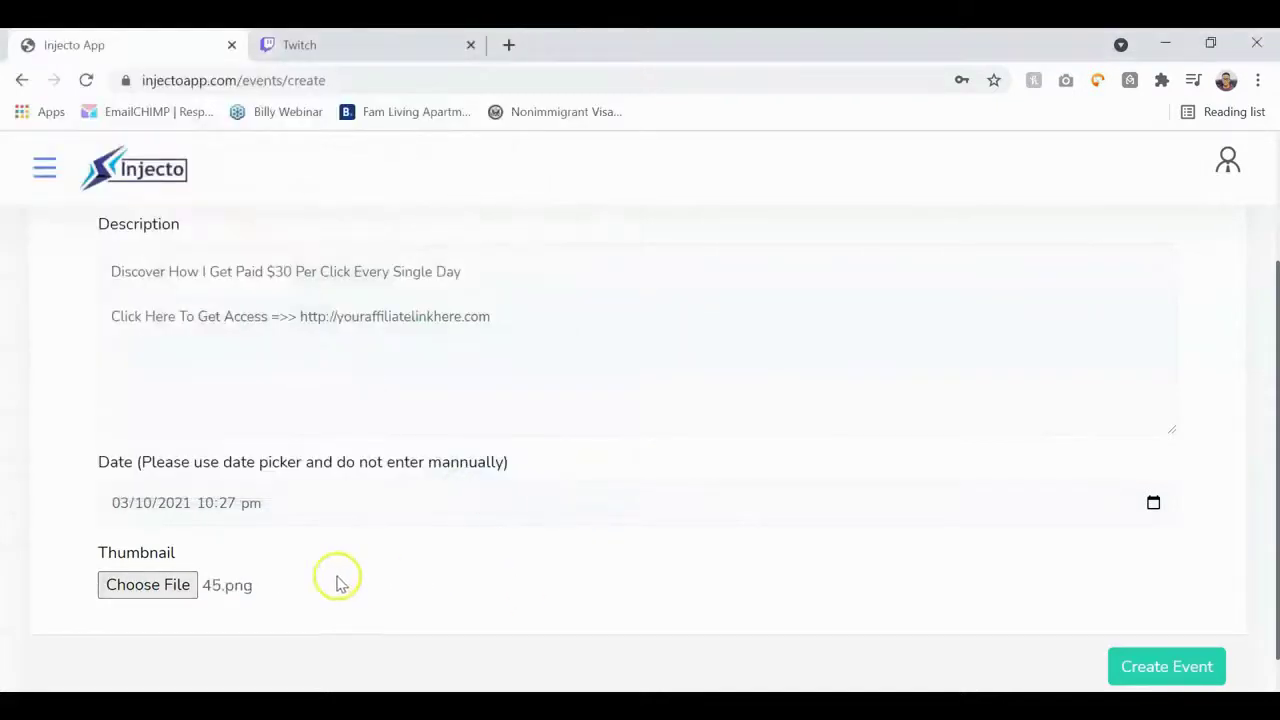
{"action": "scroll", "coordinate": [697, 557], "scroll_direction": "down", "scroll_amount": 1}
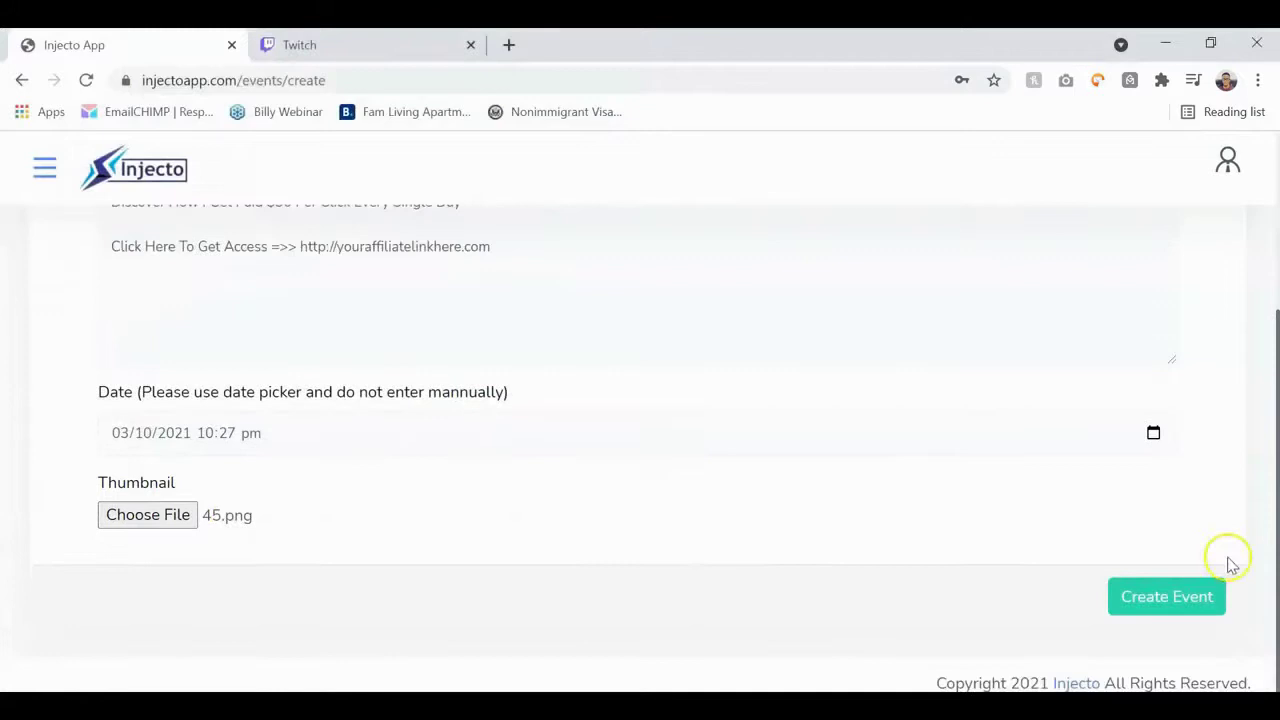
{"action": "left_click", "coordinate": [1138, 606]}
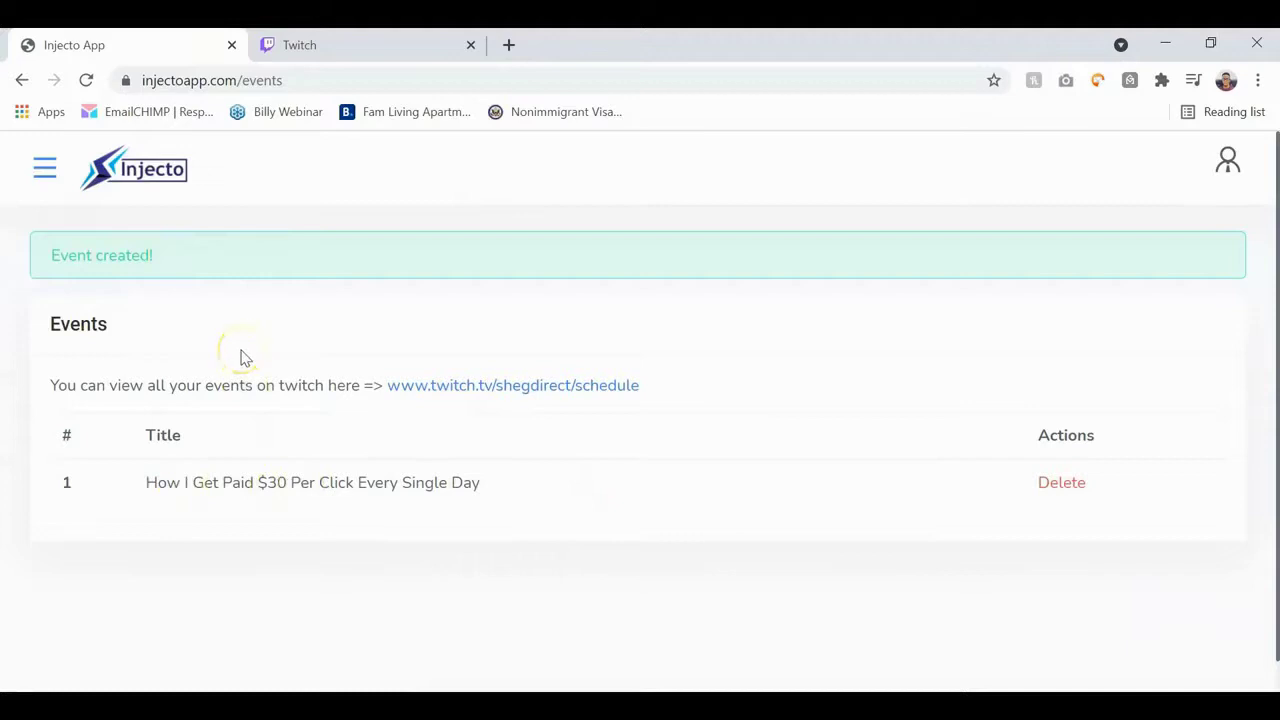
Step: Open the linked Twitch schedule page and check the calendar for the new event on Sunday, October 3
{"action": "left_click", "coordinate": [548, 388]}
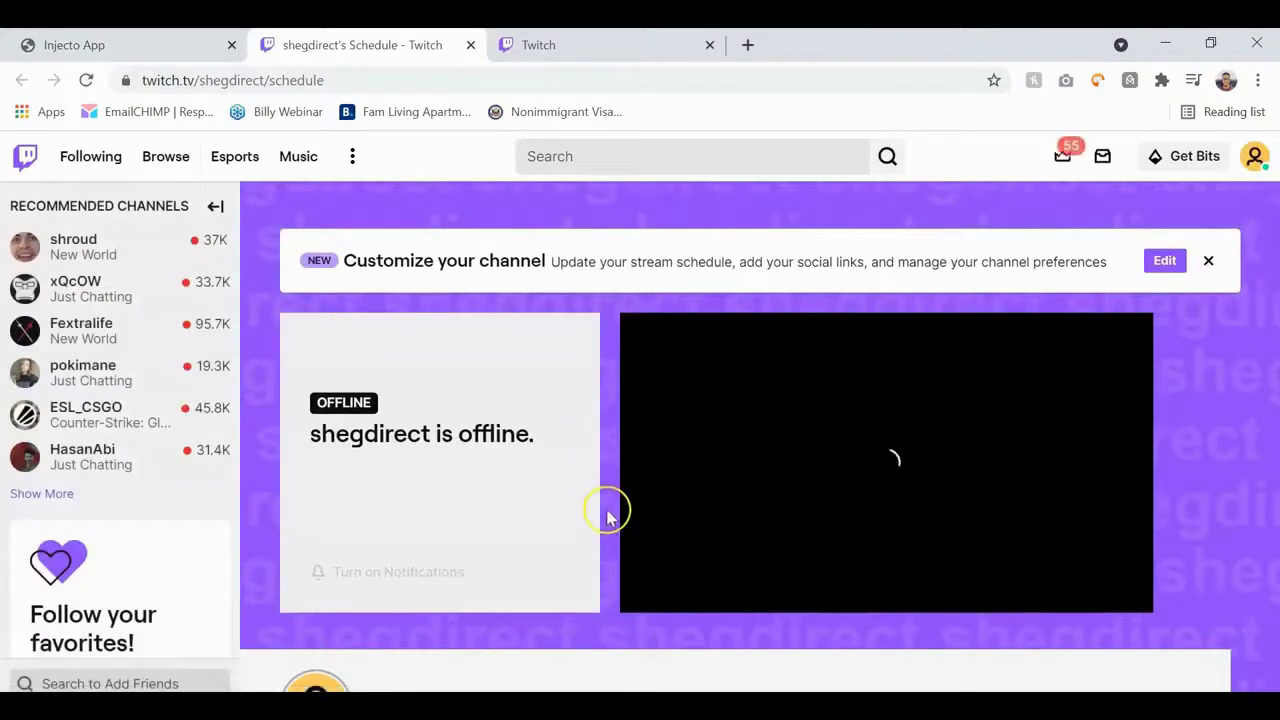
{"action": "scroll", "coordinate": [608, 517], "scroll_direction": "down", "scroll_amount": 5}
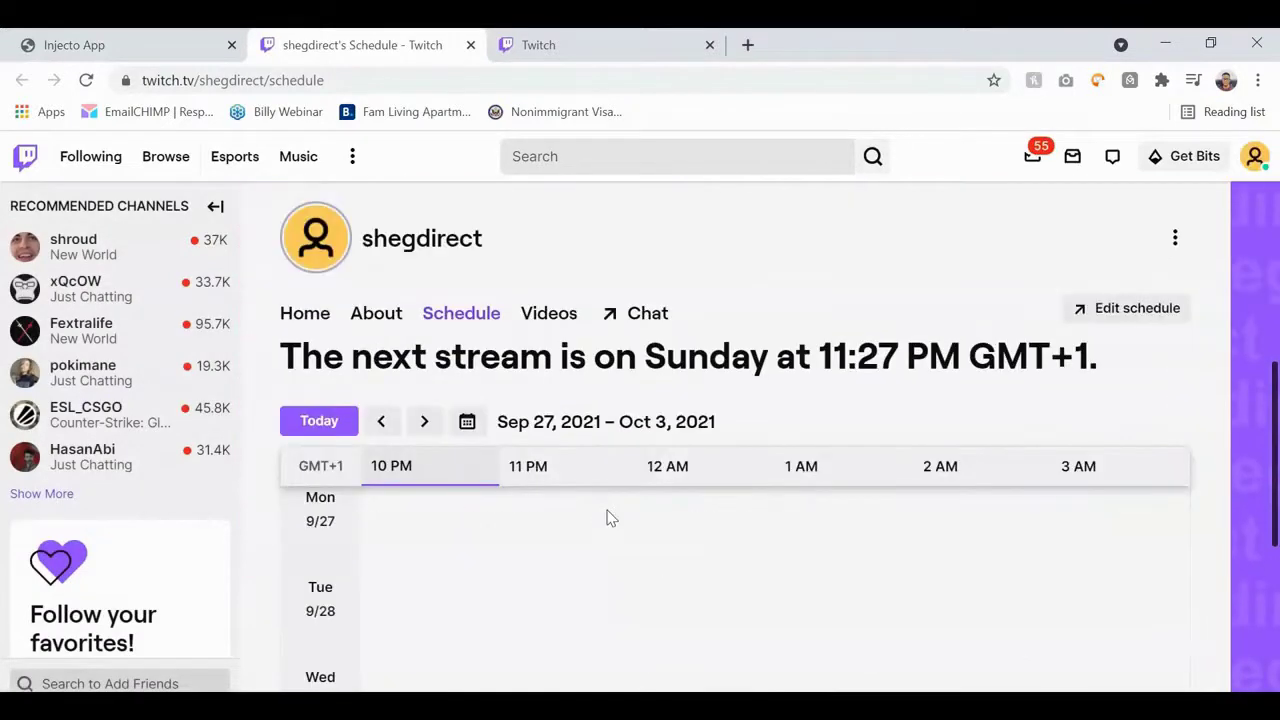
{"action": "scroll", "coordinate": [609, 546], "scroll_direction": "down", "scroll_amount": 4}
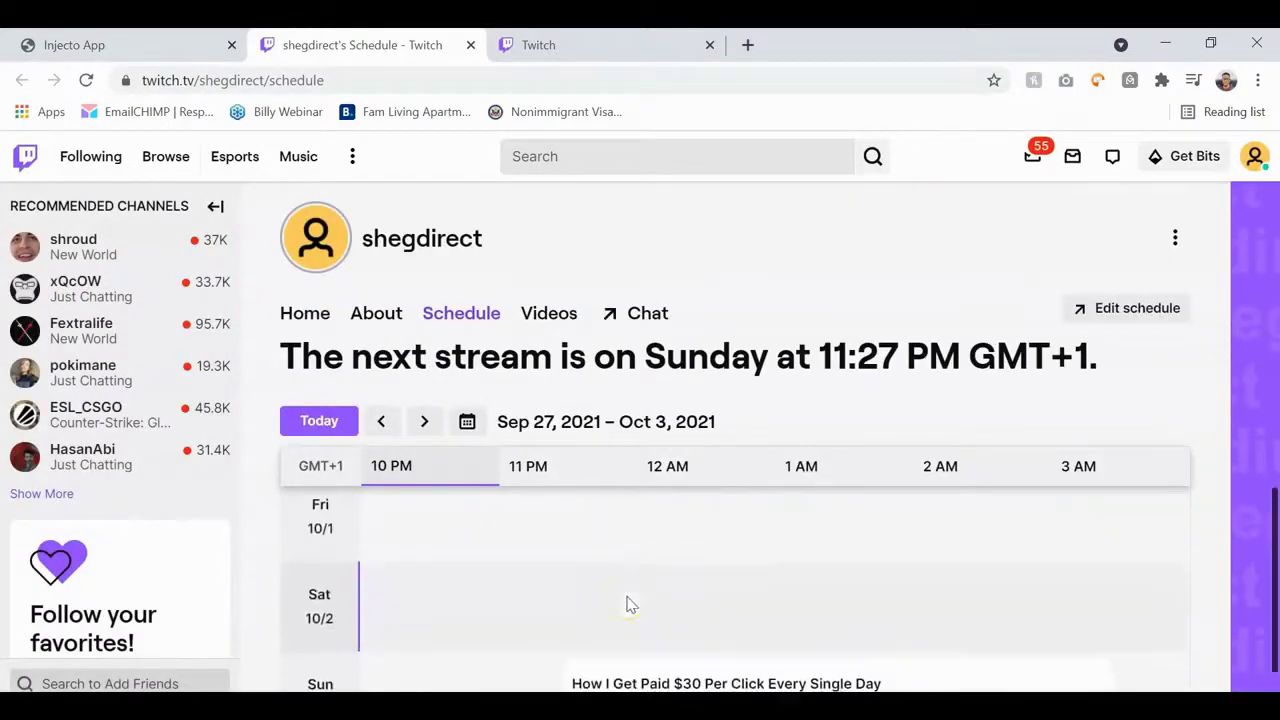
{"action": "scroll", "coordinate": [628, 604], "scroll_direction": "down", "scroll_amount": 1}
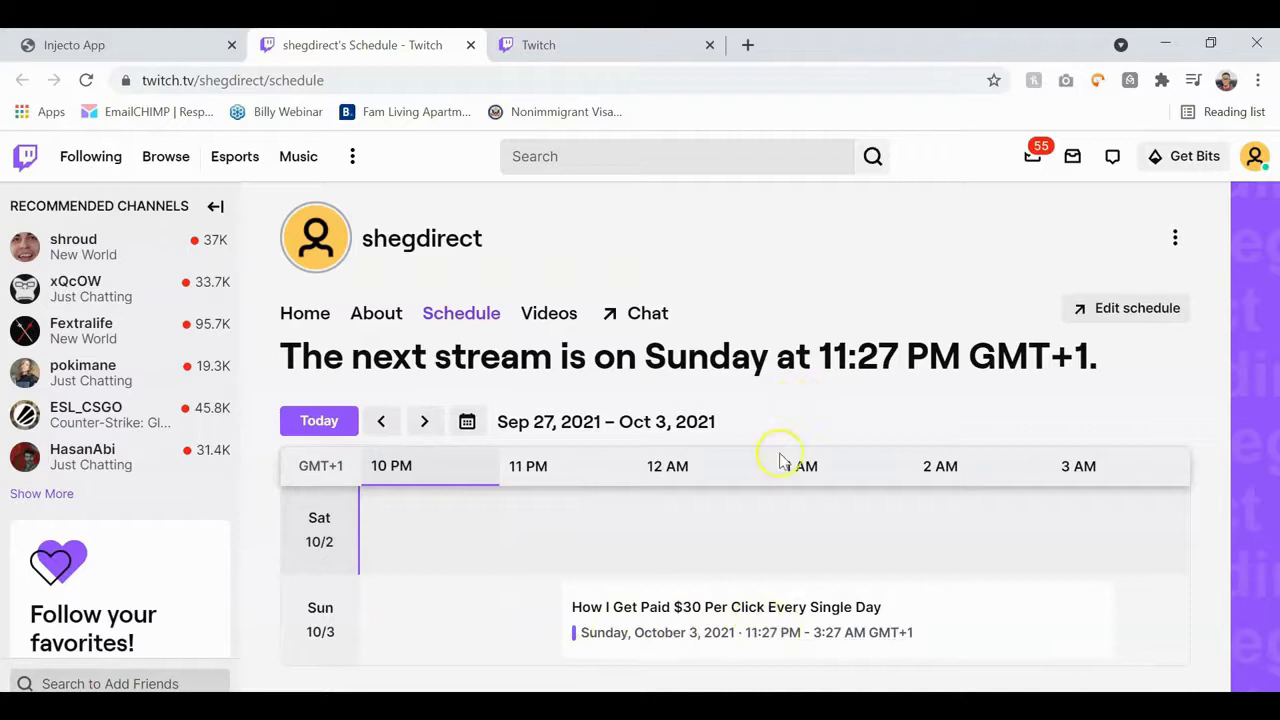
{"action": "scroll", "coordinate": [783, 461], "scroll_direction": "up", "scroll_amount": 5}
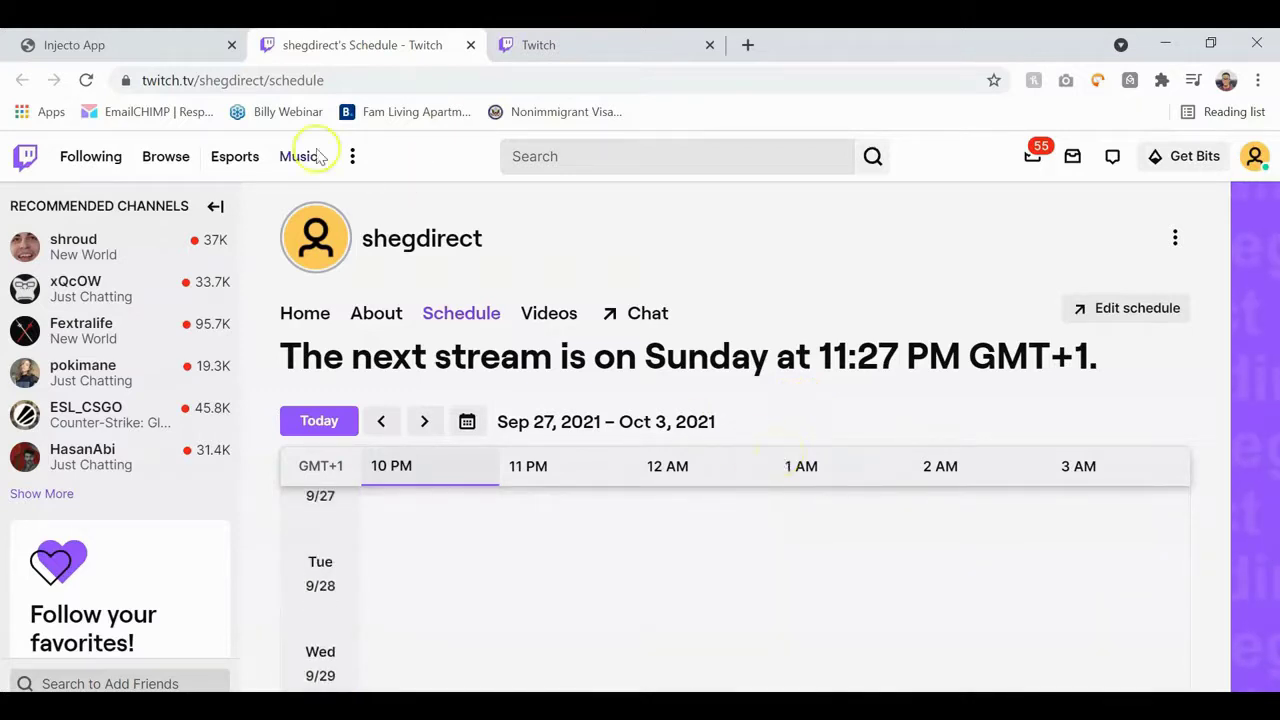
Step: Return to the Injecto app and open its Video Creator to view the slide show maker
{"action": "left_click", "coordinate": [172, 48]}
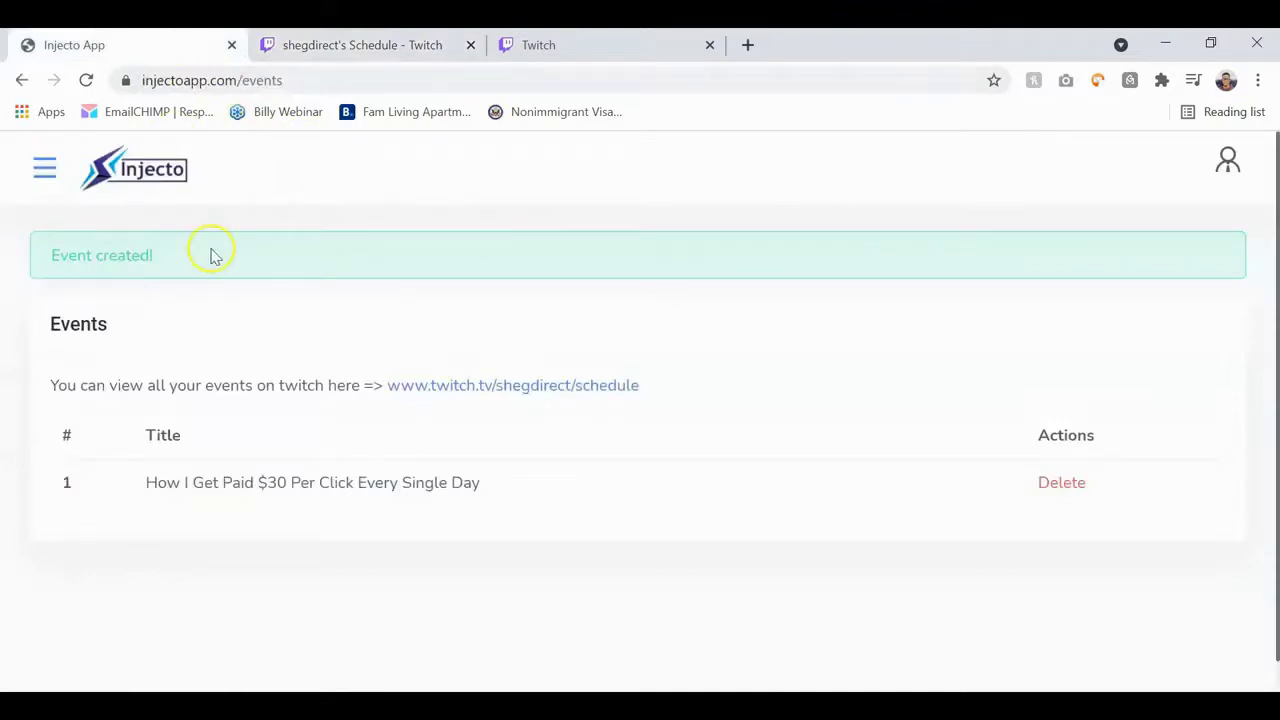
{"action": "left_click", "coordinate": [47, 164]}
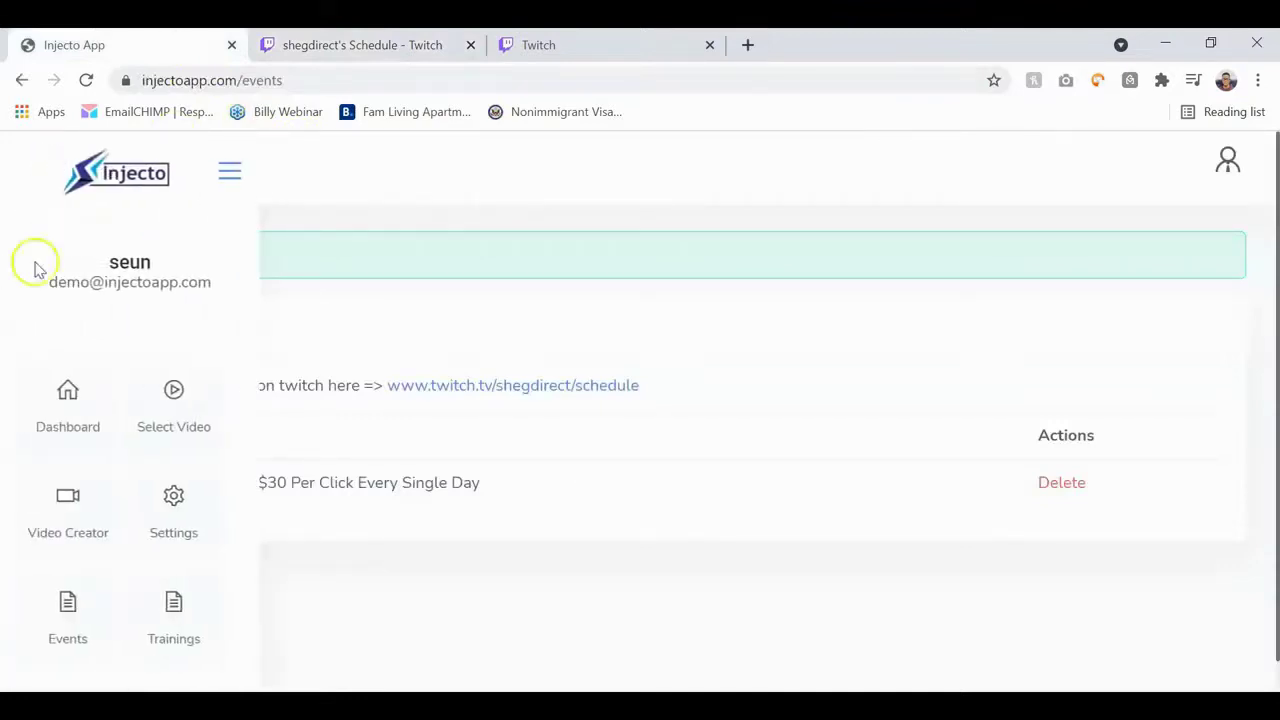
{"action": "left_click", "coordinate": [62, 534]}
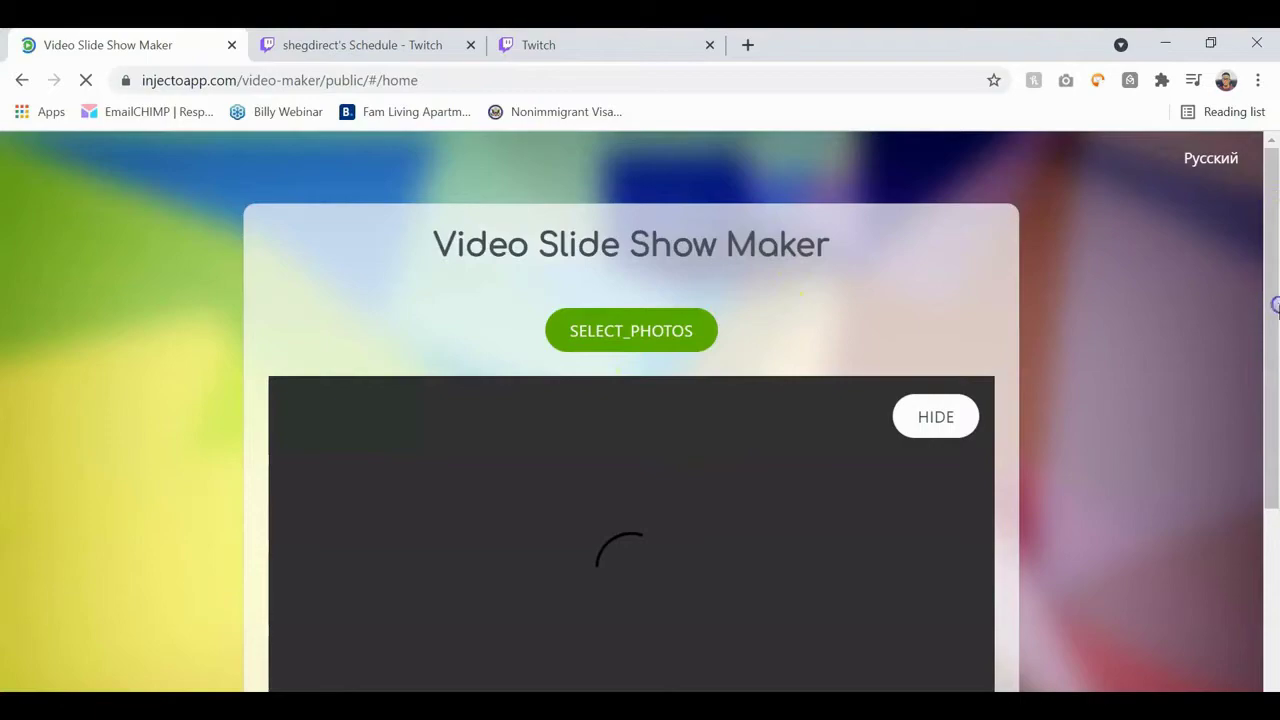
{"action": "scroll", "coordinate": [1110, 423], "scroll_direction": "down", "scroll_amount": 2}
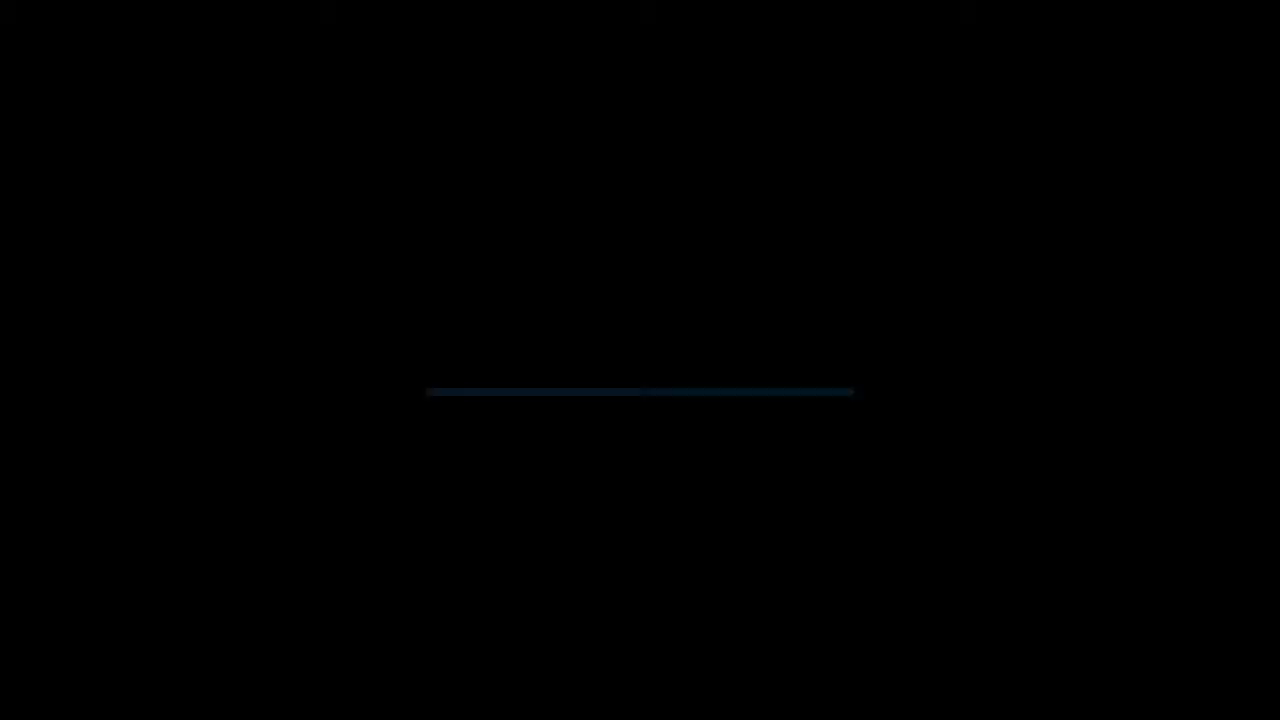